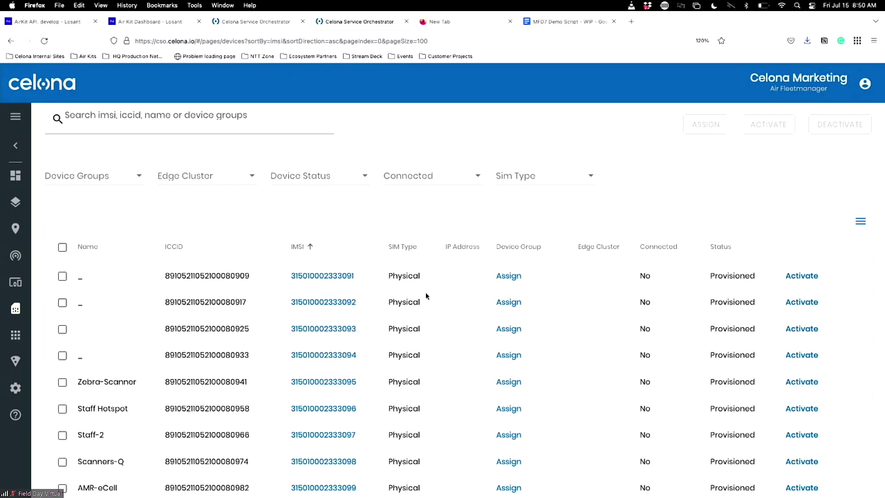
Step: Assign the Zebra-Scanner device to the Scanners device group
left_click(508, 383)
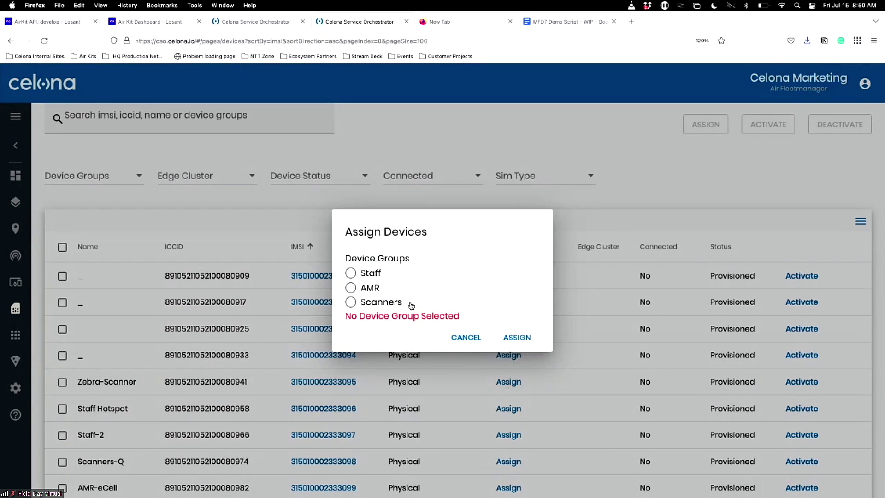
left_click(394, 303)
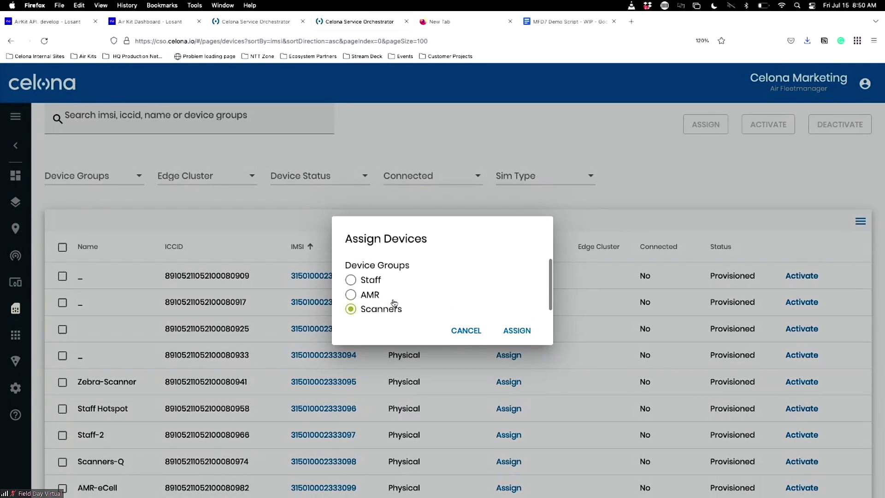
left_click(516, 331)
Step: Assign the Staff Hotspot and Staff-2 devices to the Staff device group, one after the other
scroll(518, 334, "down", 3)
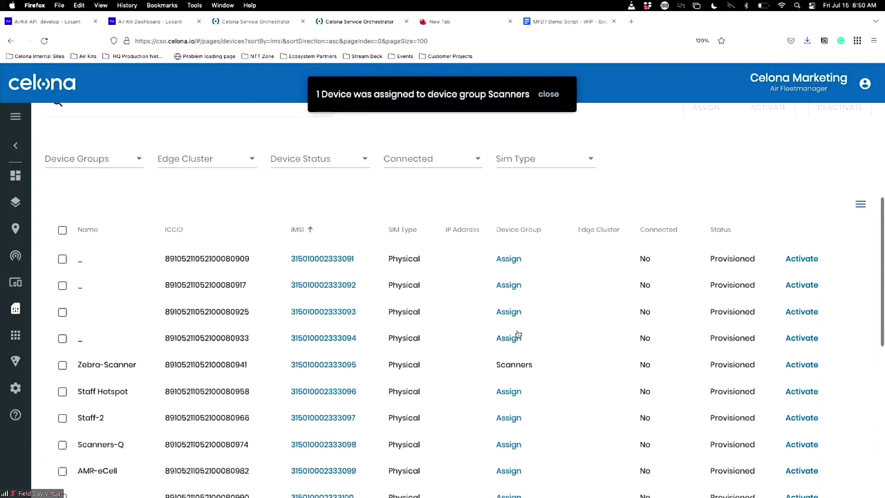
left_click(509, 339)
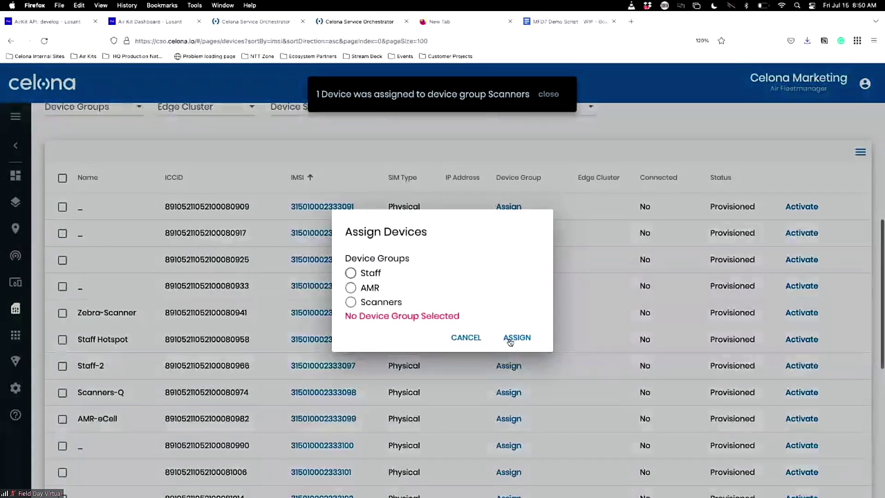
left_click(365, 275)
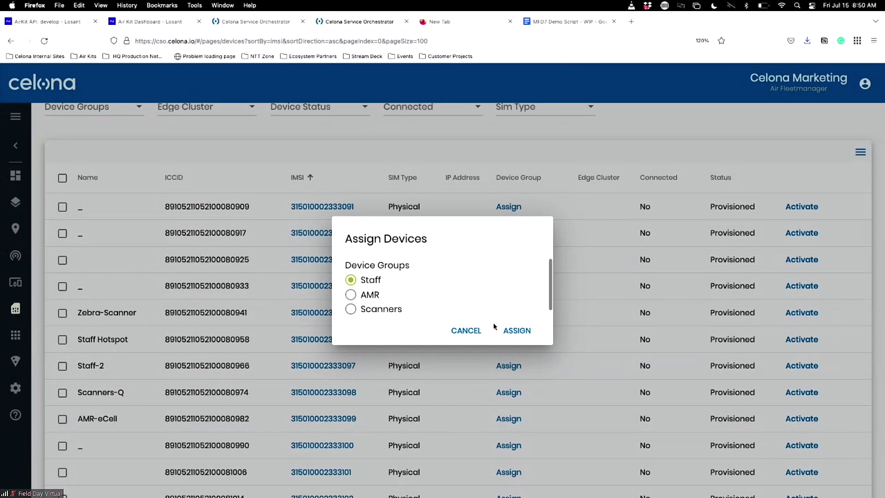
left_click(528, 333)
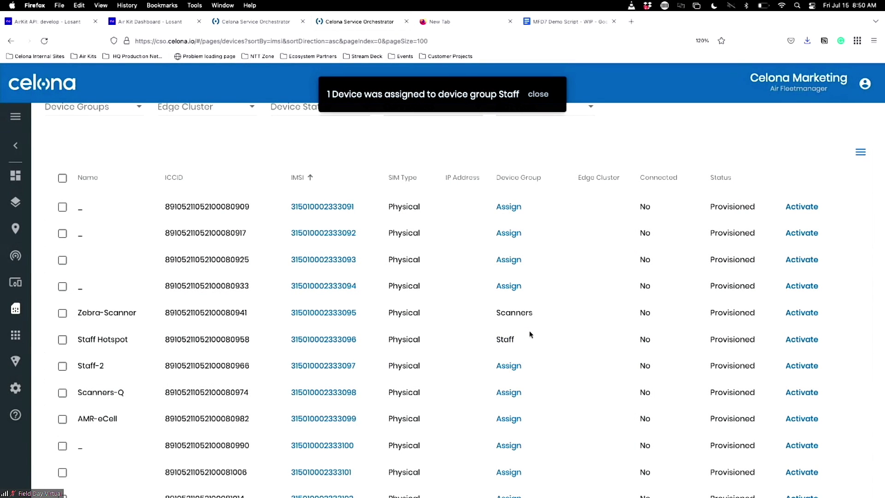
scroll(530, 332, "down", 2)
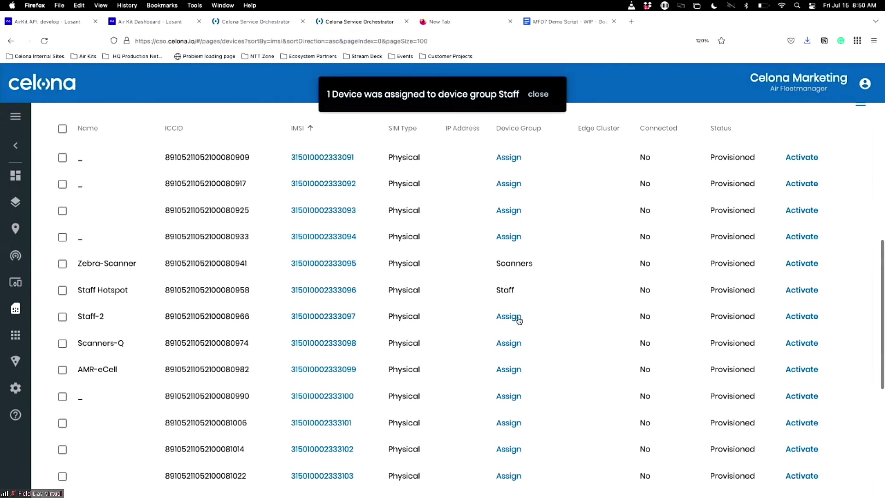
left_click(519, 318)
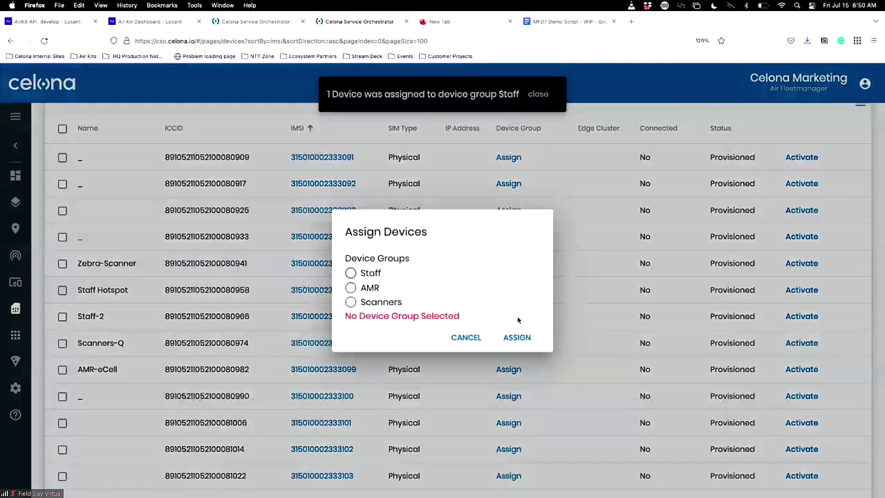
left_click(351, 273)
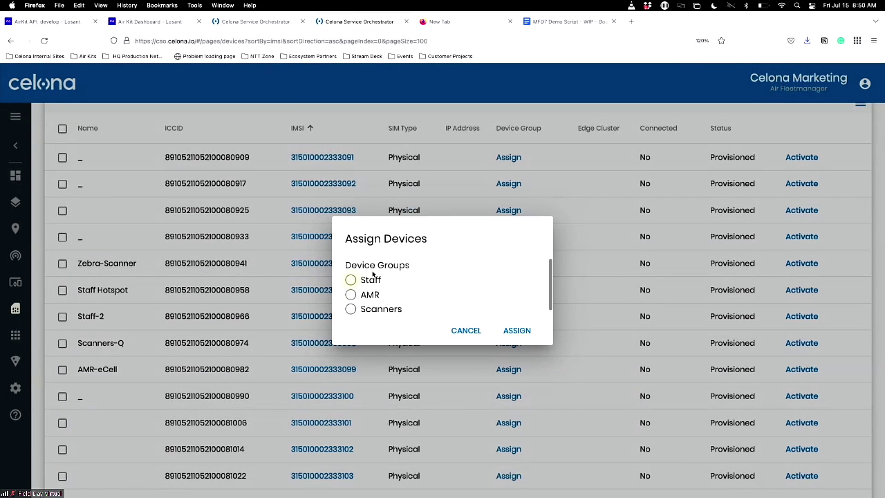
left_click(517, 337)
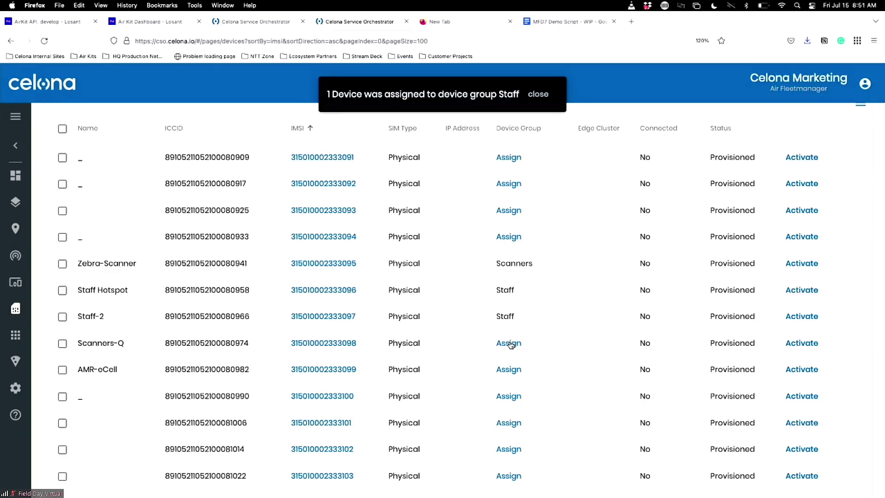
Step: Assign the Scanners-Q device to the Scanners group and the AMR-eCell device to the AMR group
left_click(509, 343)
left_click(386, 309)
left_click(517, 330)
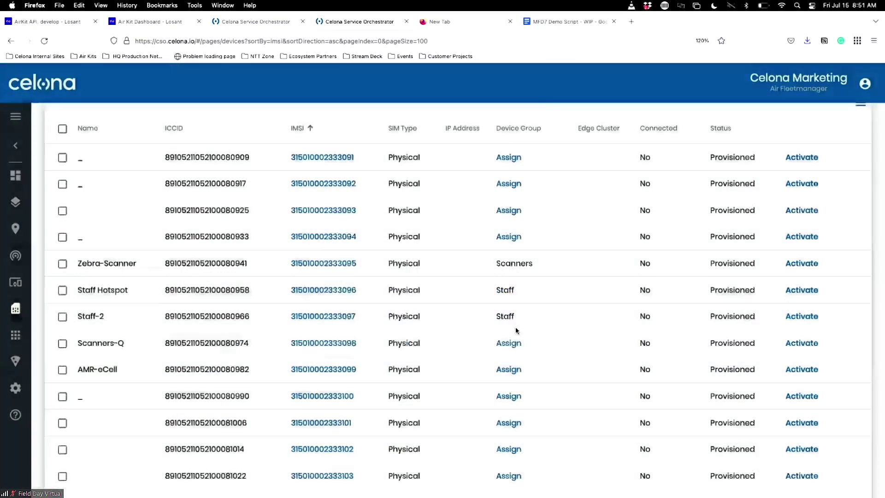
left_click(508, 369)
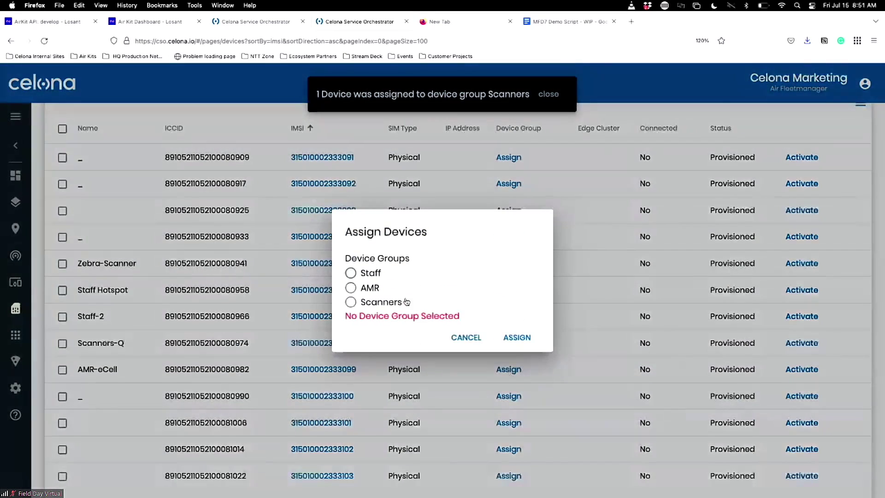
left_click(371, 288)
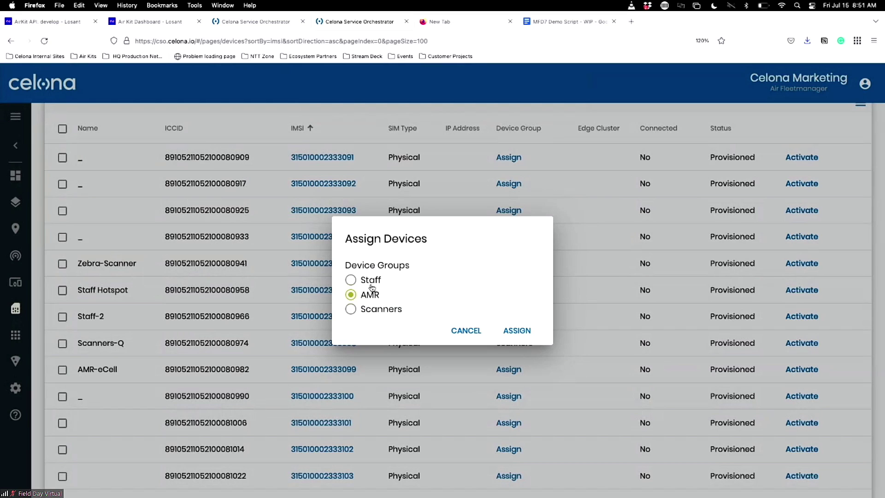
left_click(517, 330)
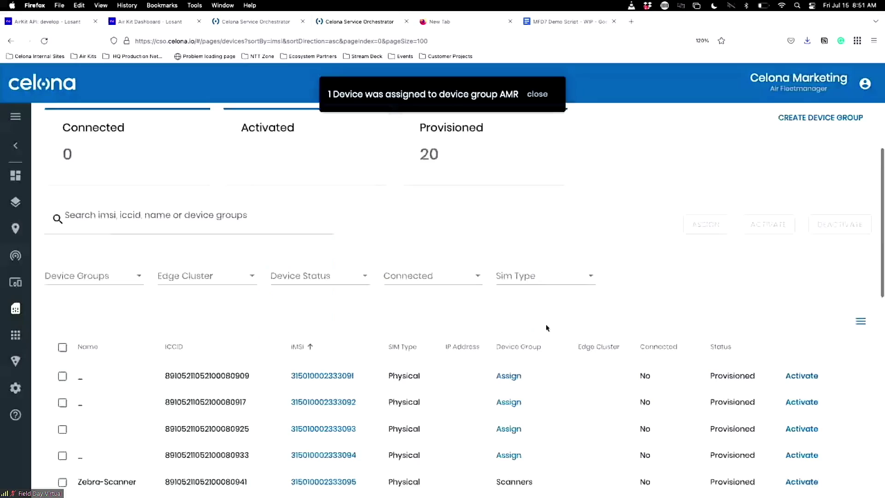
left_click(62, 376)
left_click(62, 403)
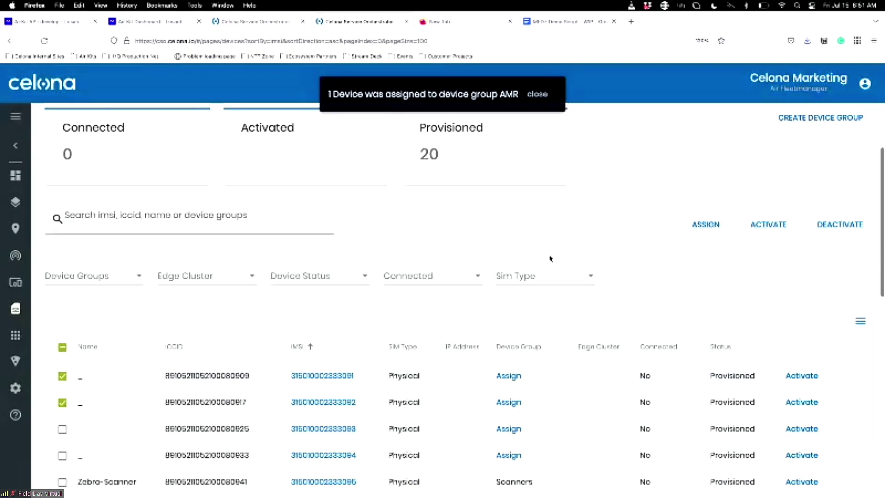
left_click(711, 225)
left_click(467, 337)
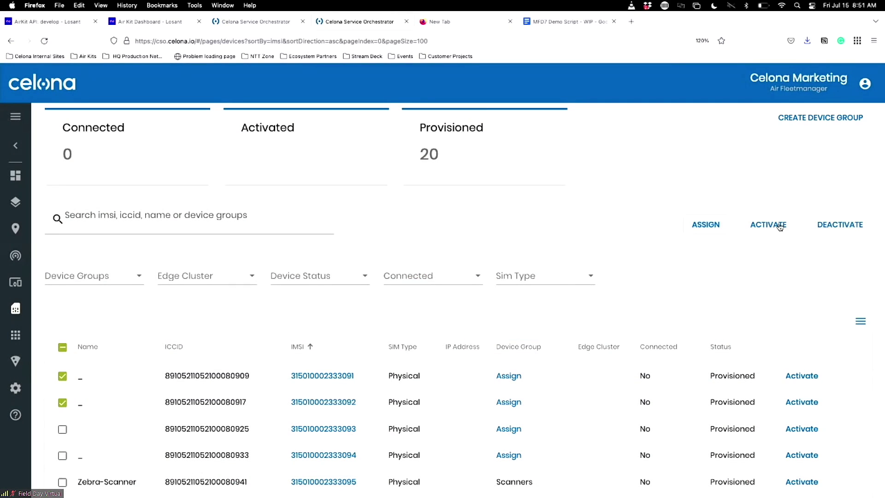
left_click(62, 375)
left_click(62, 401)
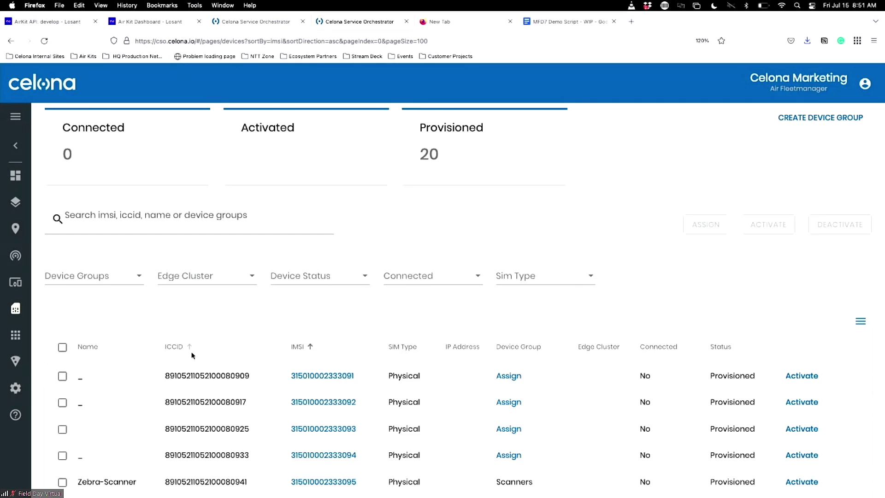
Step: Filter the device list by the device status Activated
scroll(192, 355, "down", 5)
scroll(191, 356, "down", 2)
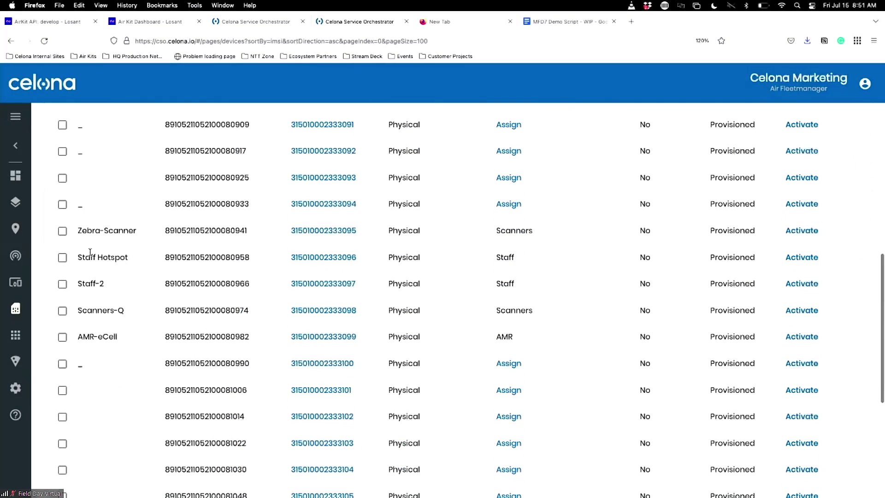
scroll(67, 233, "up", 4)
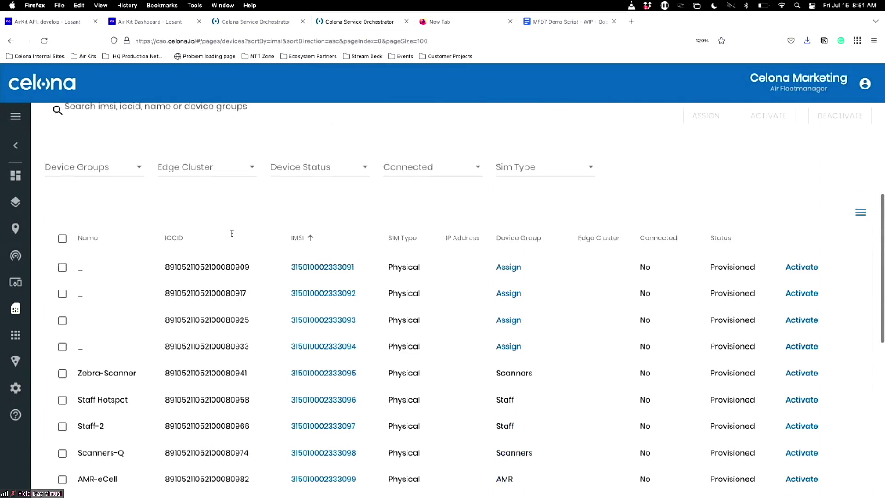
left_click(414, 181)
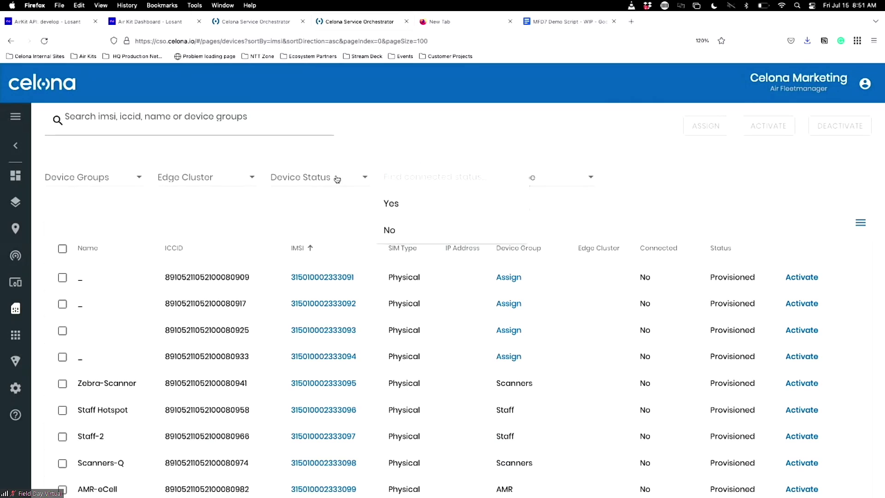
left_click(418, 149)
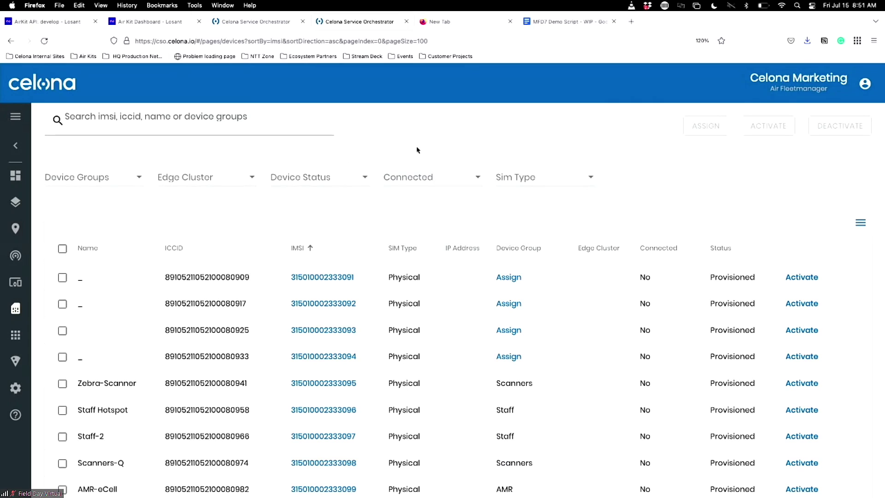
left_click(428, 177)
left_click(351, 178)
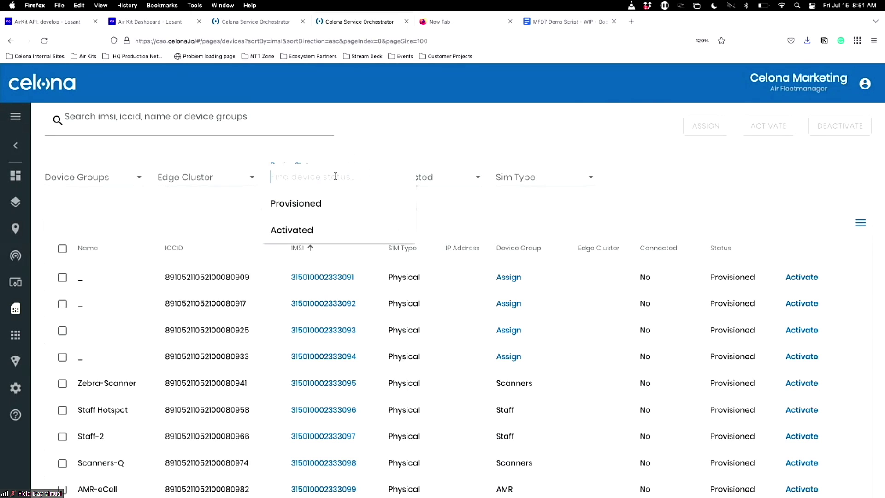
left_click(321, 234)
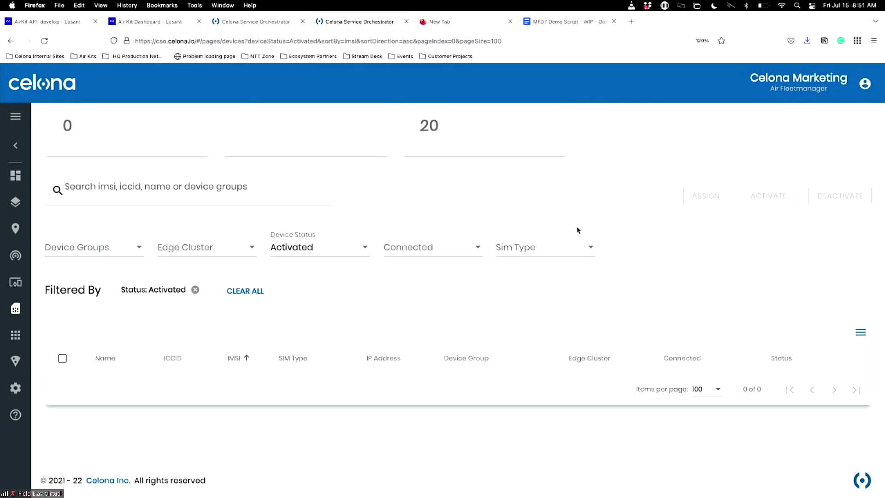
Step: Change the device status filter to Provisioned and look through the filtered devices
left_click(332, 248)
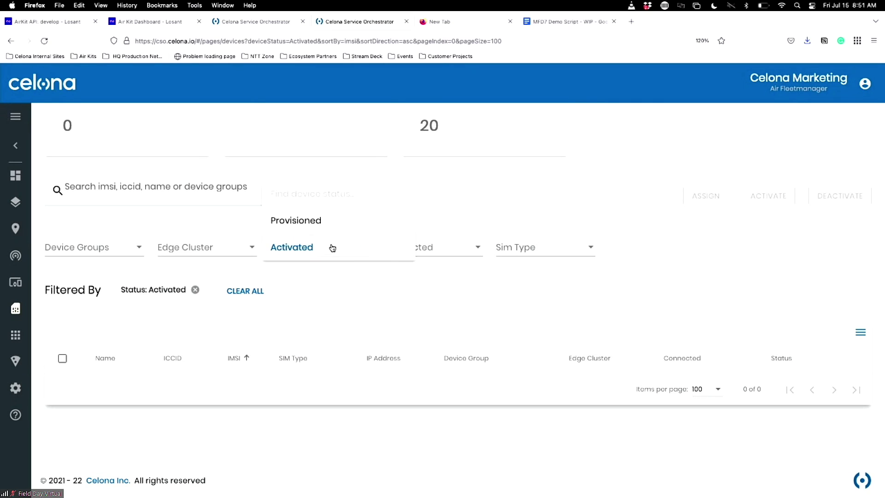
left_click(320, 222)
scroll(492, 278, "down", 2)
scroll(492, 278, "down", 3)
scroll(491, 278, "up", 3)
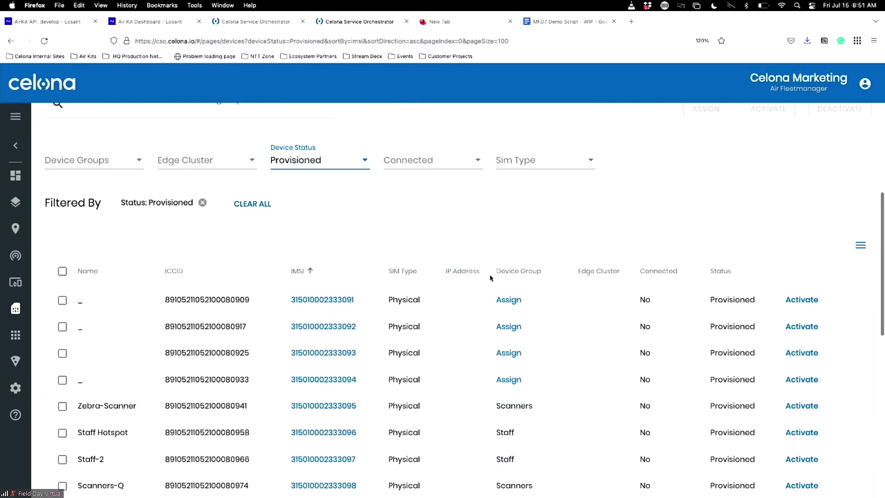
Step: Add a device group filter for Unassigned devices and clear all filters from the device list
left_click(137, 159)
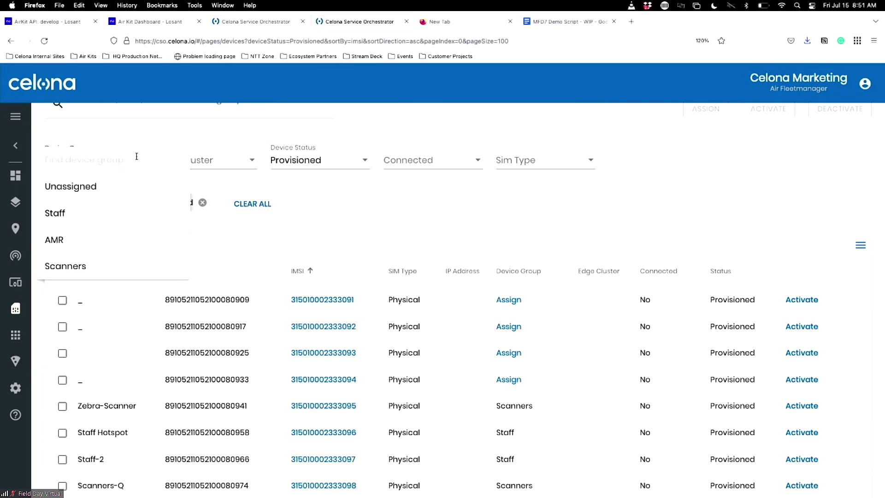
left_click(133, 189)
left_click(368, 202)
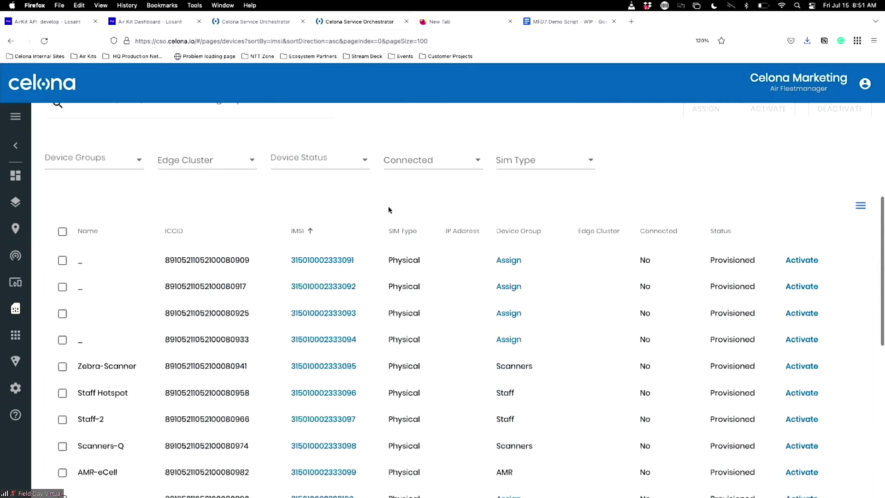
Step: Filter the device list to show only the Staff device group
scroll(483, 235, "down", 2)
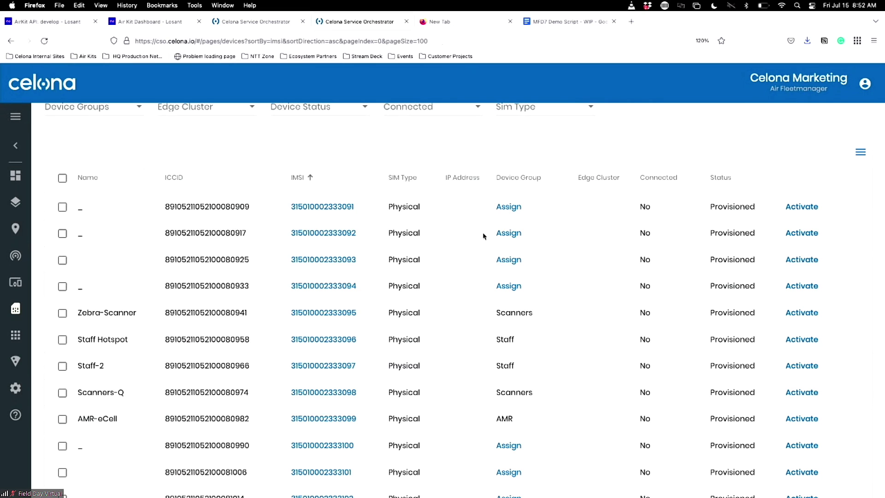
scroll(483, 235, "up", 1)
left_click(137, 143)
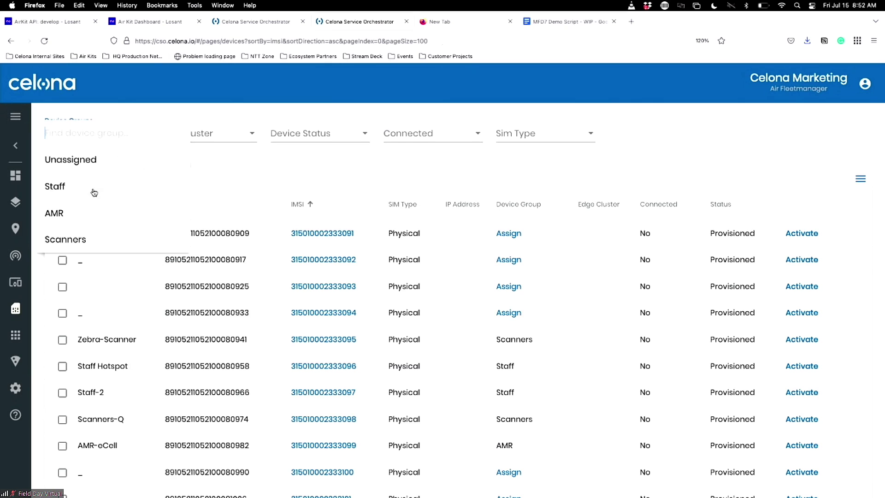
left_click(93, 244)
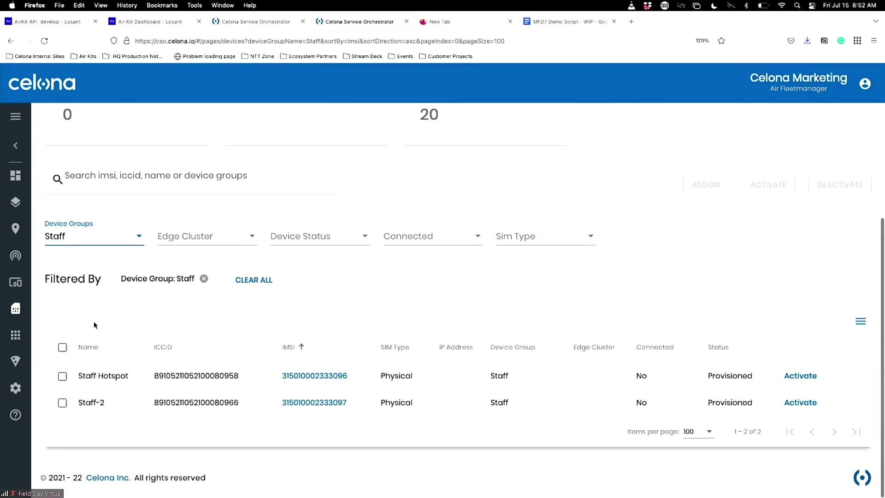
Step: Select all devices in the filtered Staff list and activate their SIMs on the CelonaAir31 edge cluster
left_click(62, 351)
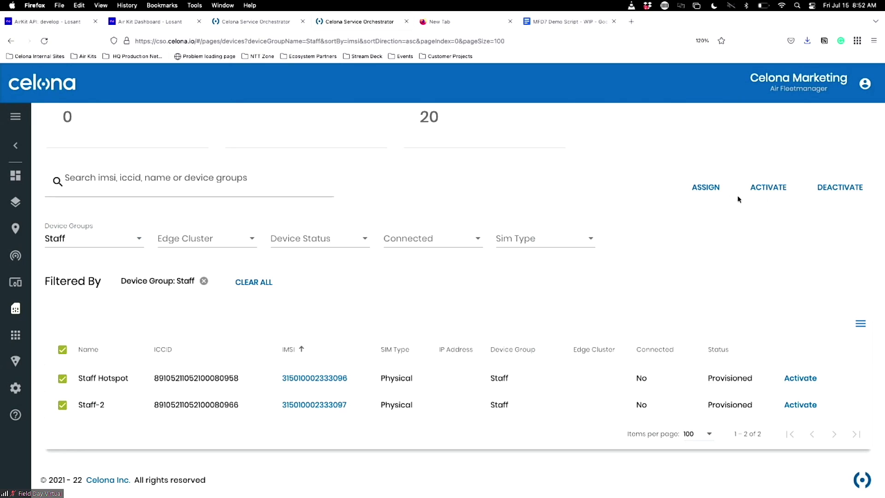
left_click(762, 191)
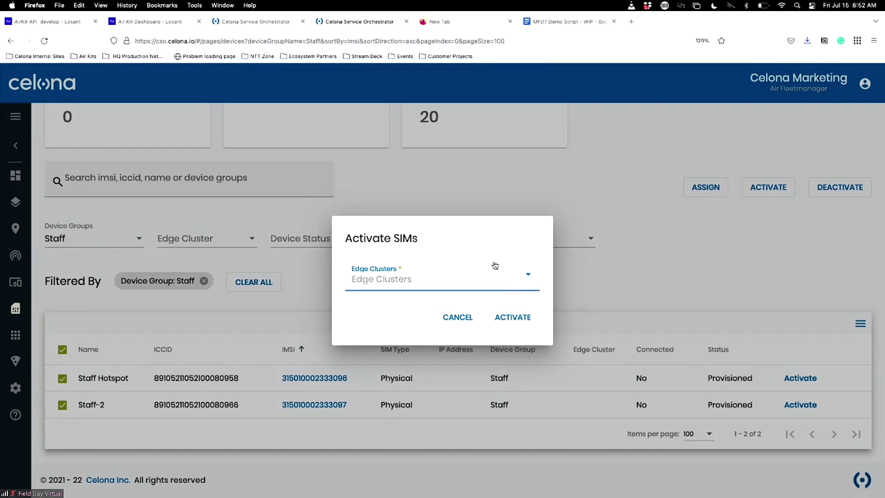
left_click(495, 267)
left_click(438, 307)
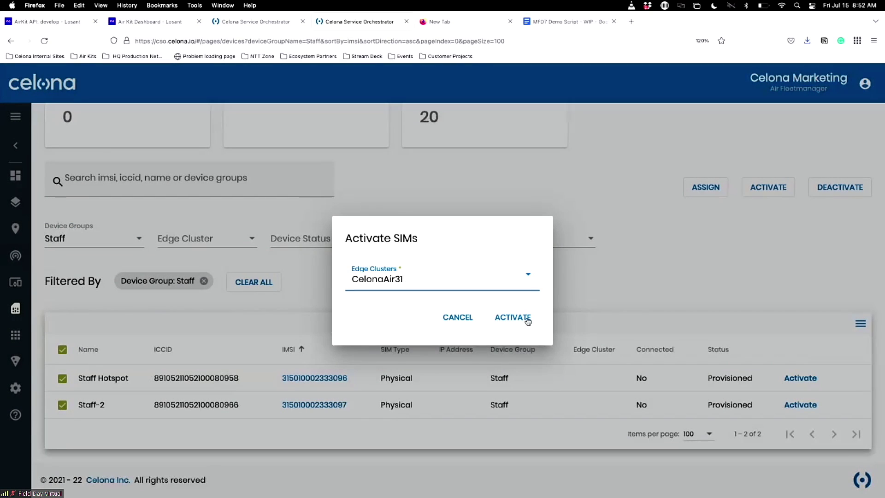
left_click(525, 317)
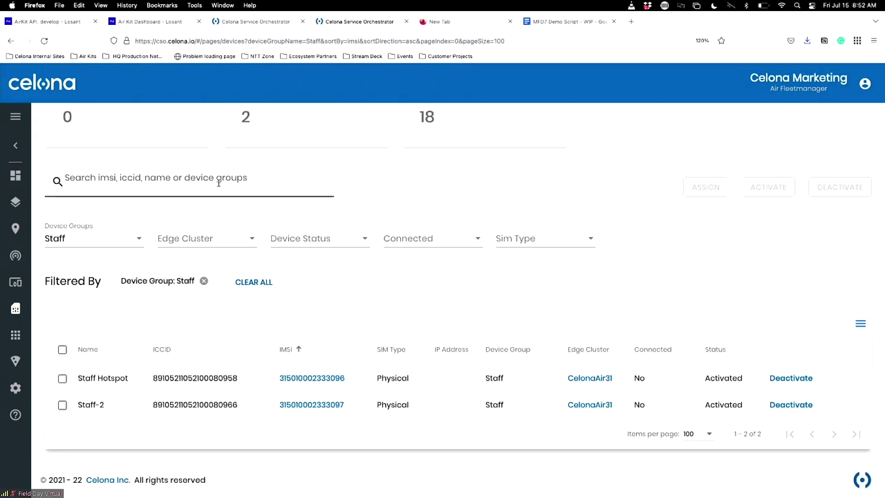
Step: Filter the device list to the AMR group and activate the AMR-eCell SIM on the CelonaAir31 edge cluster
left_click(104, 239)
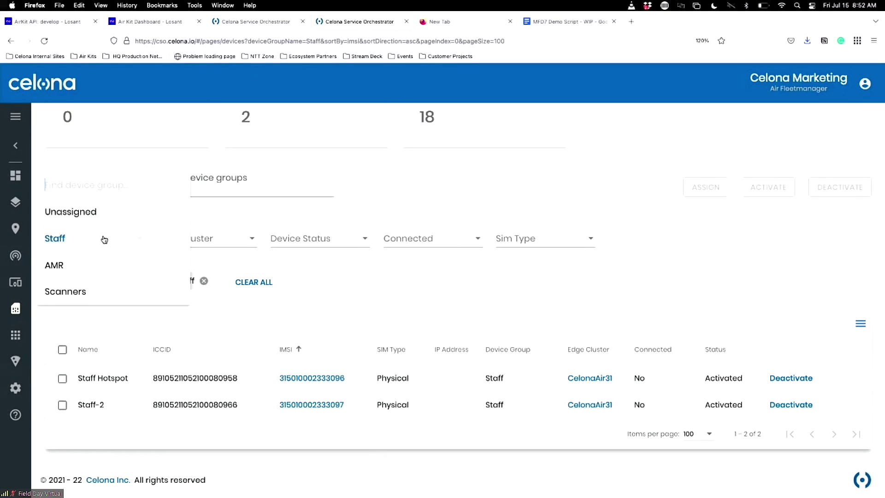
left_click(95, 265)
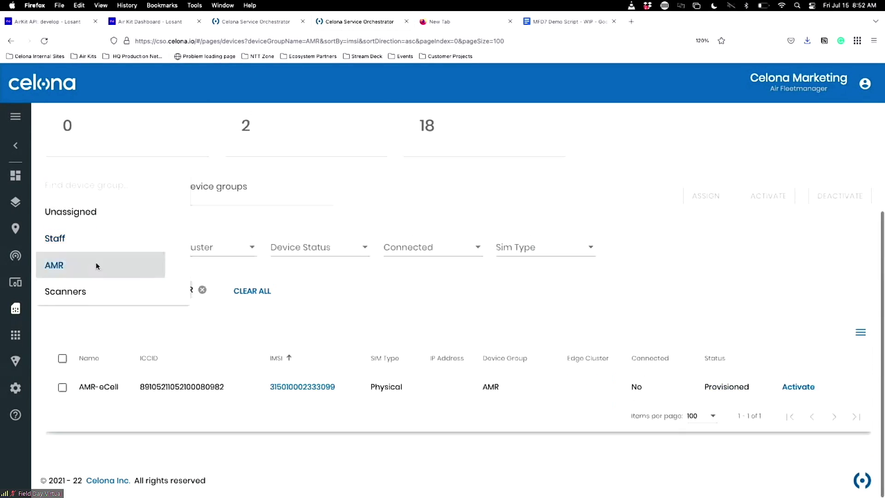
left_click(62, 387)
left_click(757, 196)
left_click(451, 276)
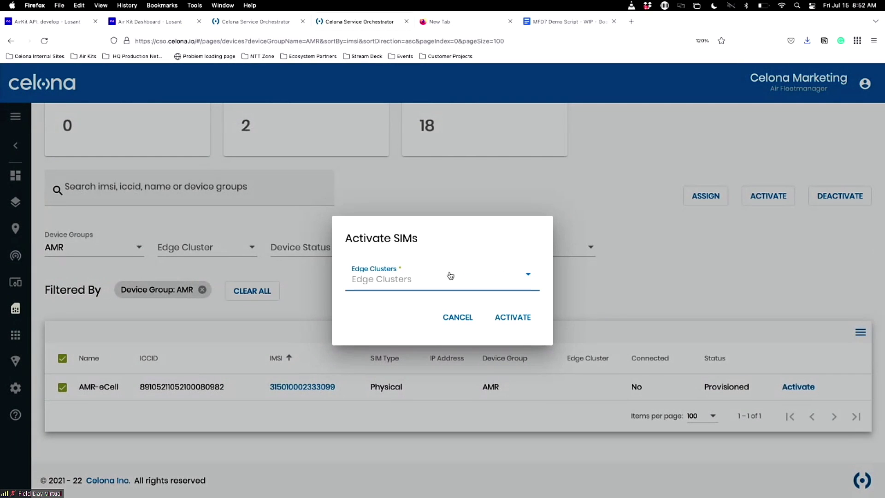
left_click(388, 308)
left_click(518, 316)
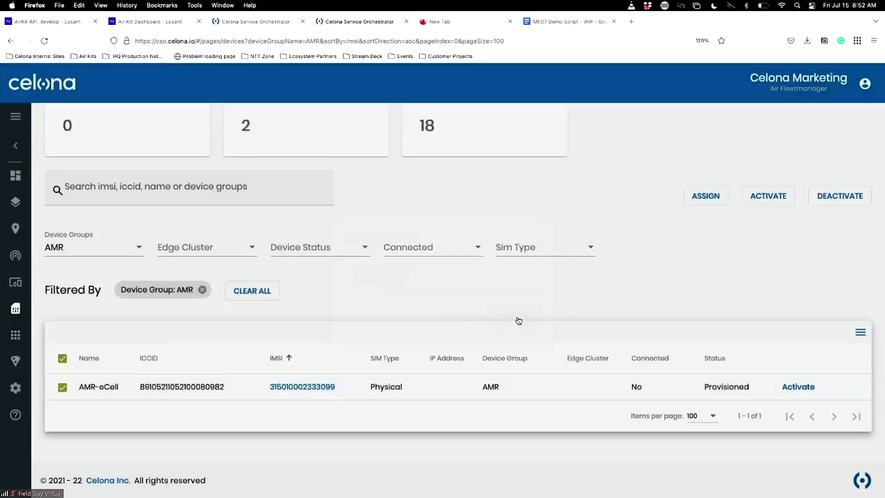
Step: Filter the device list to the Scanners group and activate the Zebra-Scanner SIM on the CelonaAir31 edge cluster
left_click(99, 248)
left_click(90, 272)
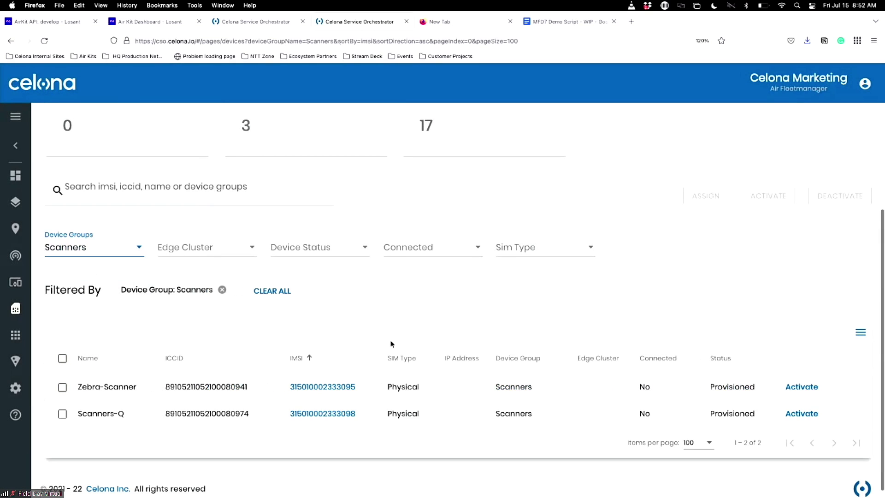
left_click(801, 388)
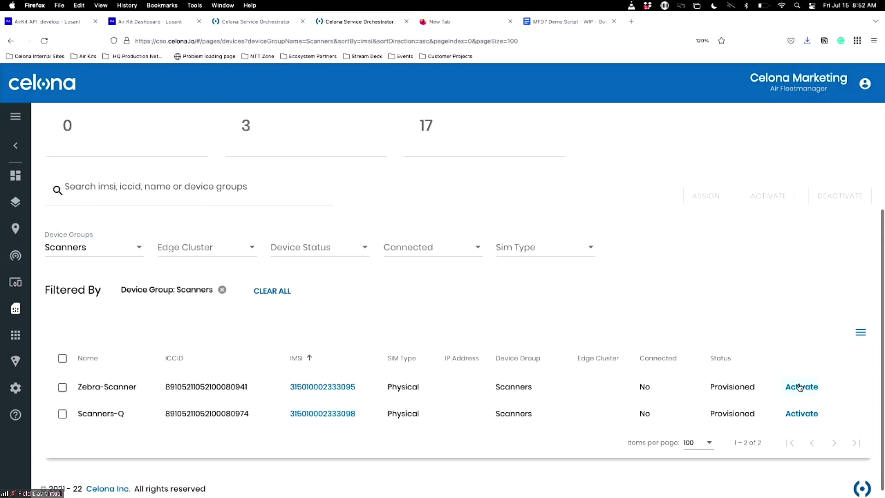
left_click(441, 240)
left_click(420, 271)
left_click(512, 350)
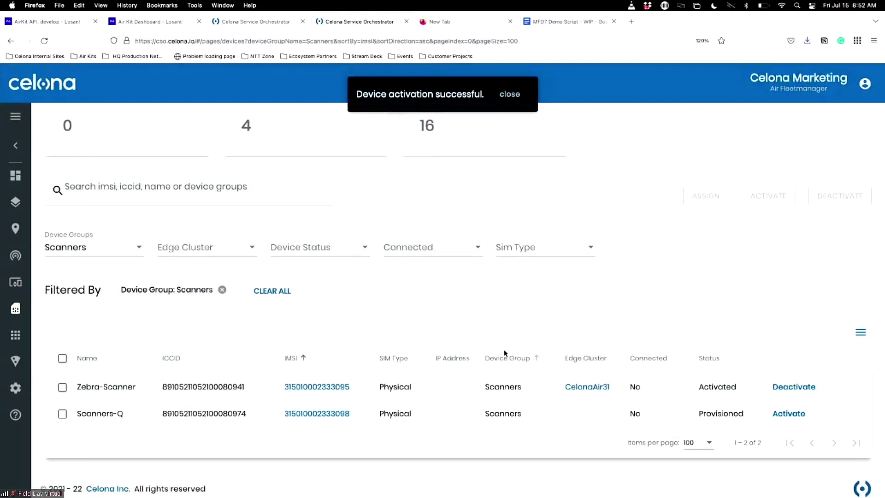
Step: Activate the Scanners-Q SIM on the CelonaAir31 edge cluster
left_click(793, 419)
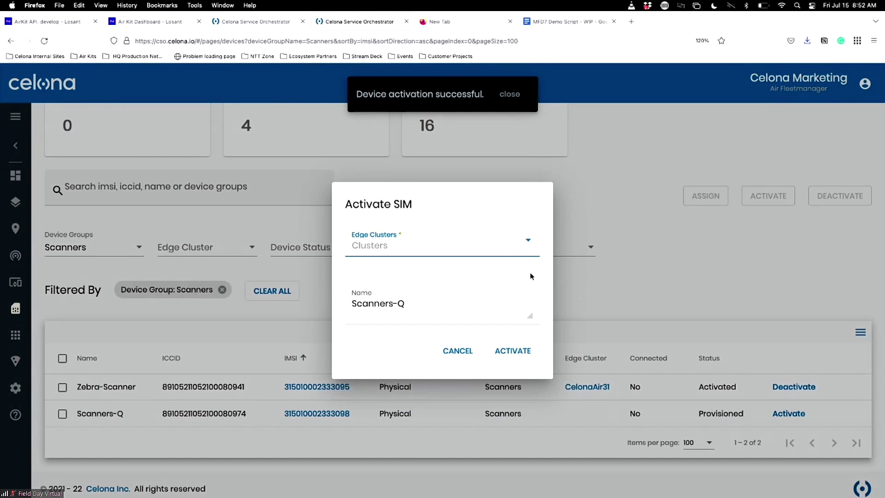
left_click(501, 245)
left_click(462, 272)
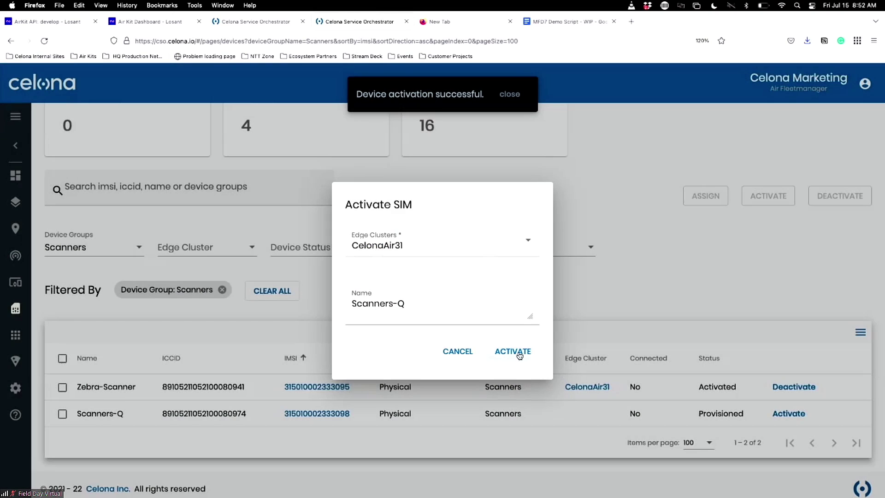
left_click(513, 352)
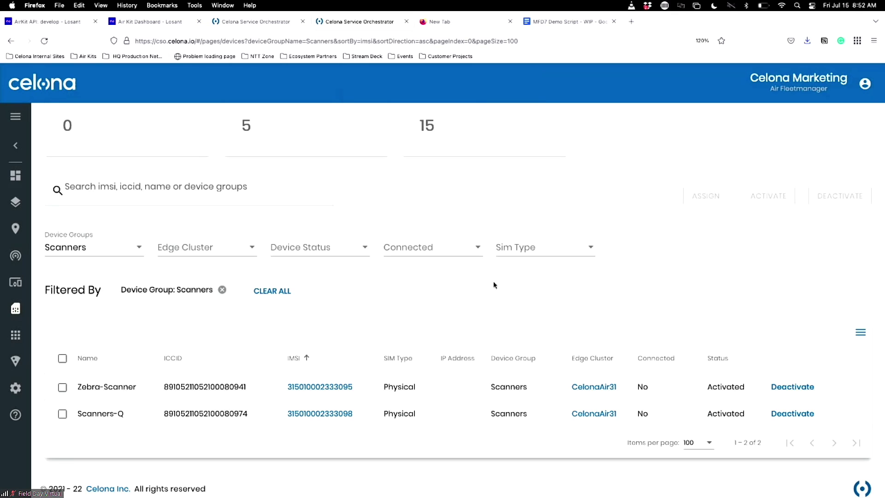
Step: Replace the Scanners group filter with Connected set to Yes, check the list, and clear all filters to view every device
left_click(264, 292)
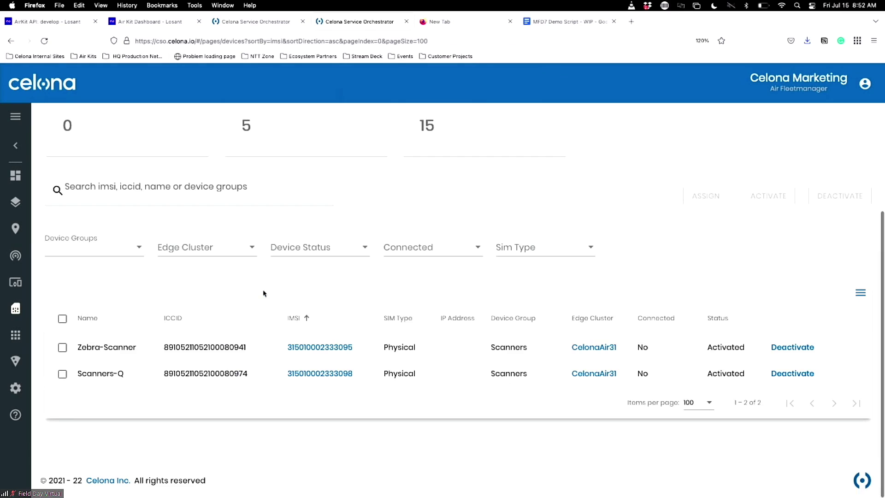
left_click(406, 251)
left_click(410, 277)
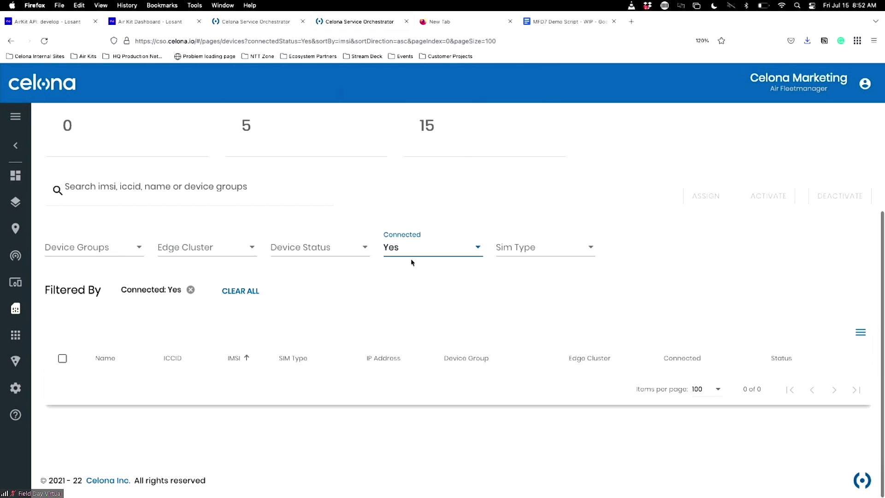
left_click(391, 254)
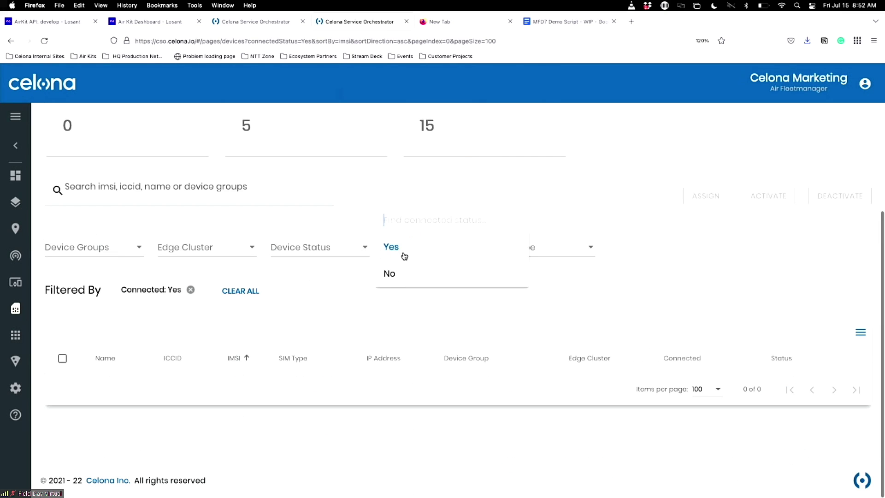
left_click(223, 292)
left_click(242, 291)
scroll(352, 281, "down", 5)
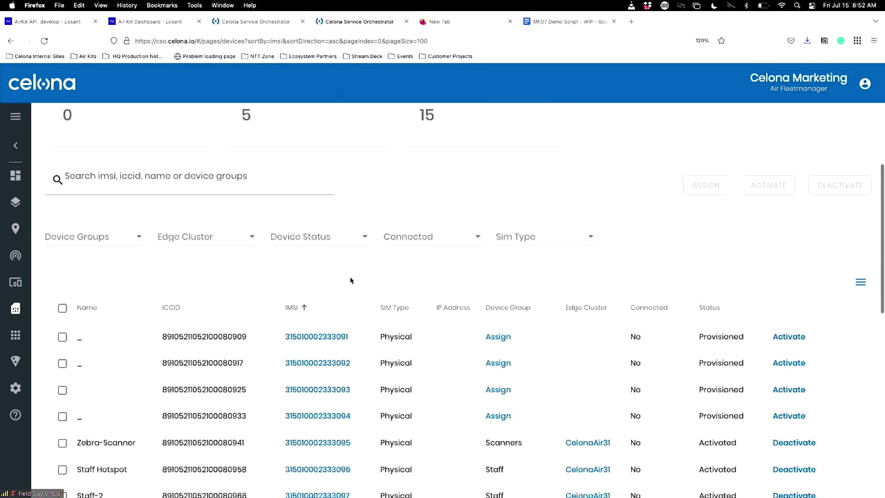
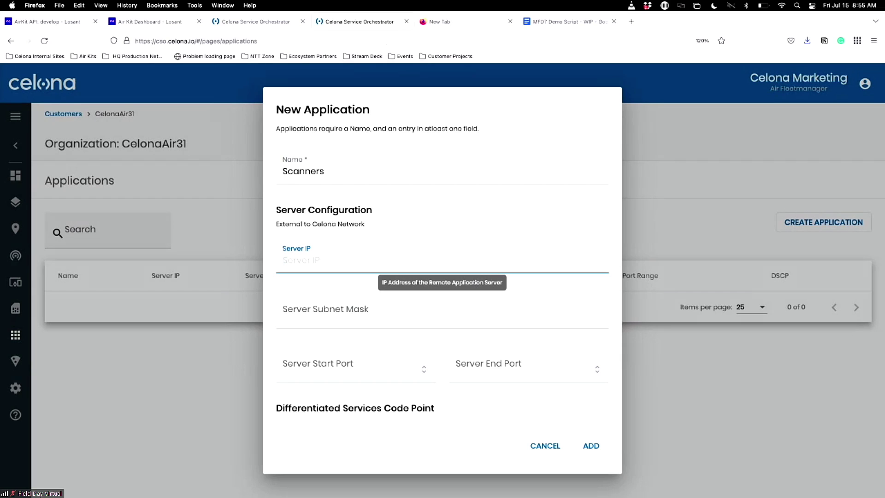
Step: Set the new Scanners application's server IP to 10.48.31.30 and subnet mask to 255.255.255.255, and add the application
type("10.")
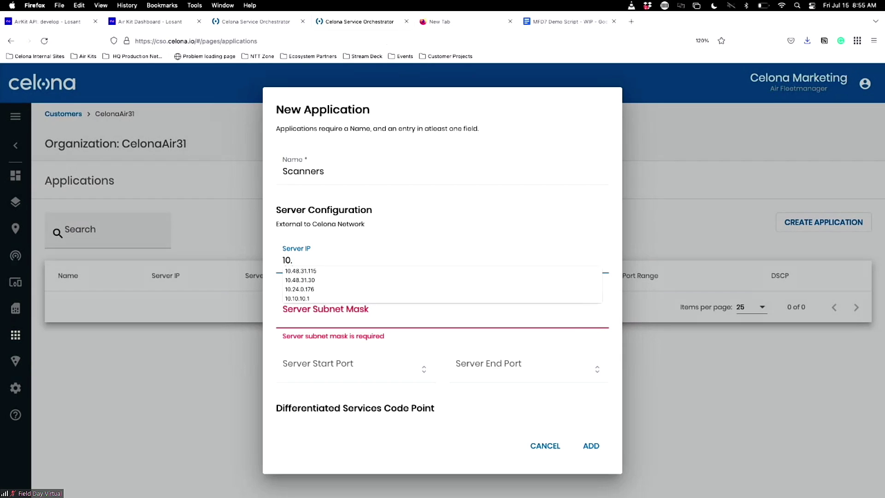
type("48.31.30")
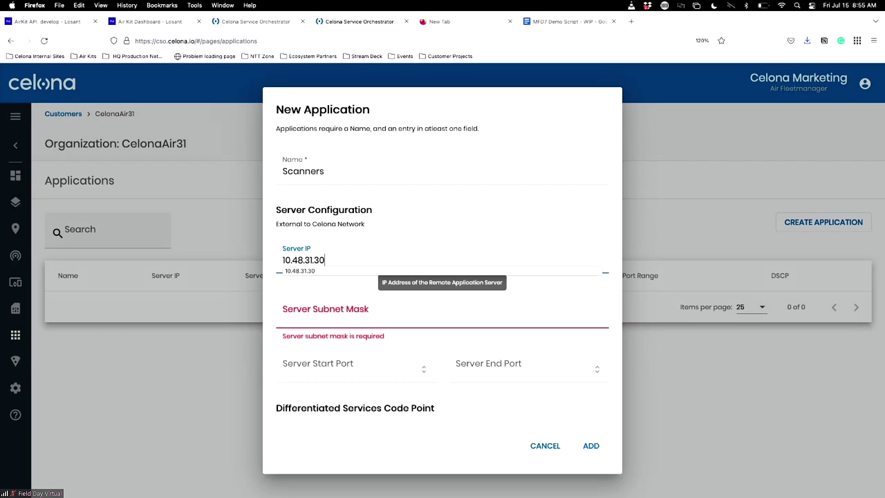
left_click(322, 315)
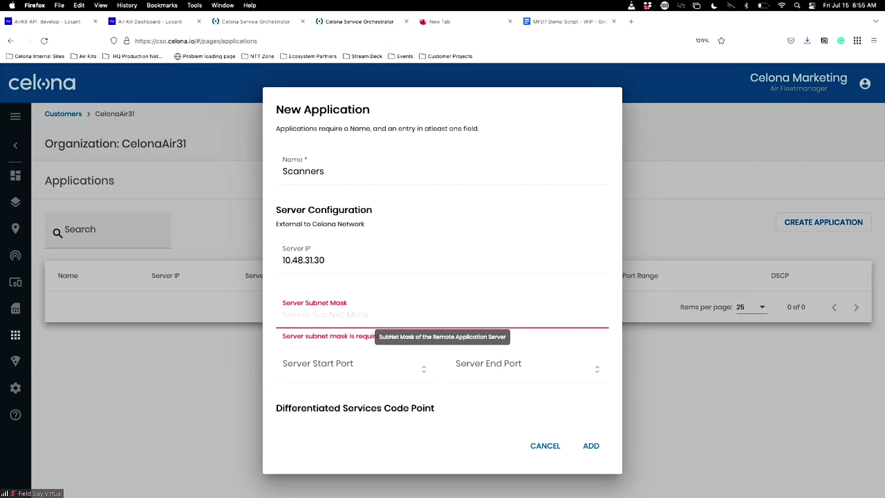
type("255.255.255.255")
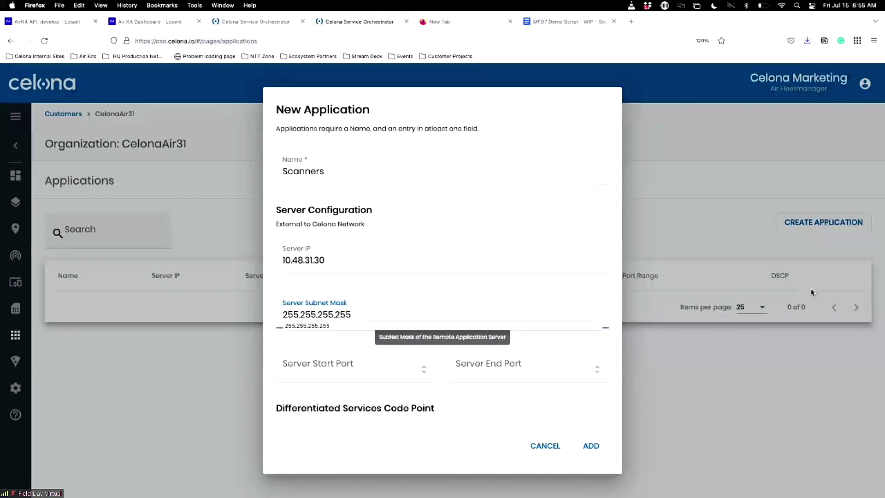
left_click(539, 397)
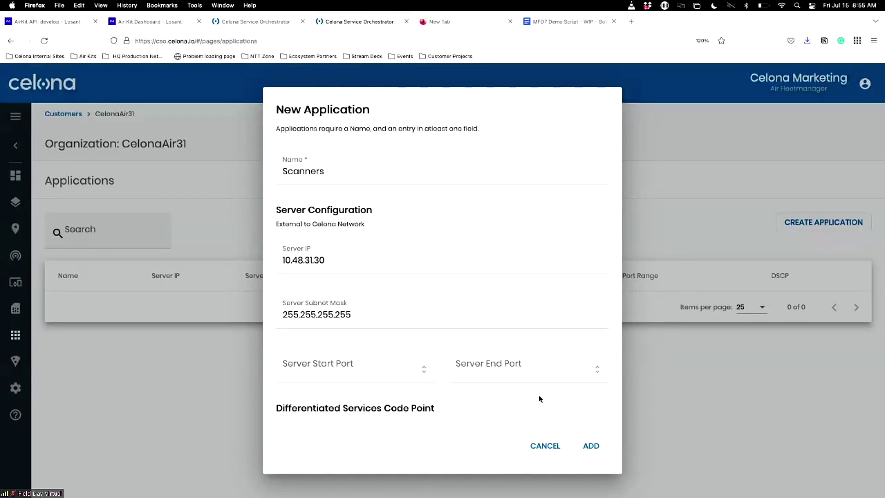
scroll(539, 397, "down", 3)
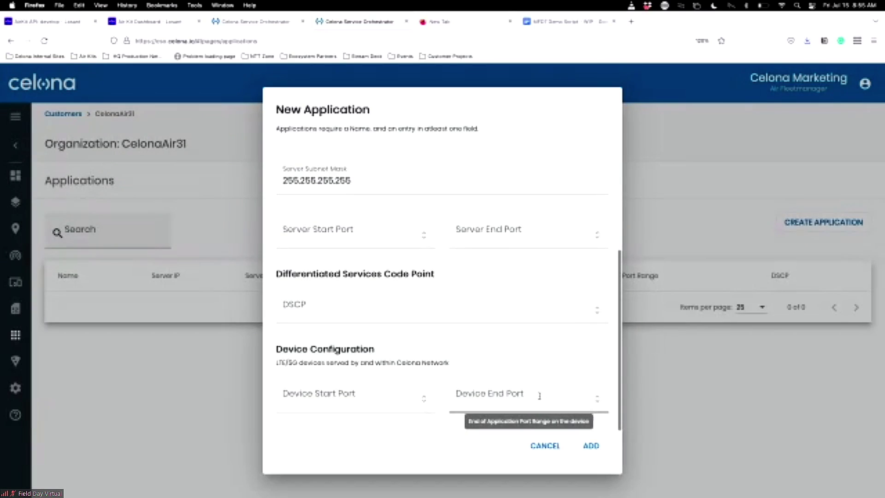
left_click(592, 445)
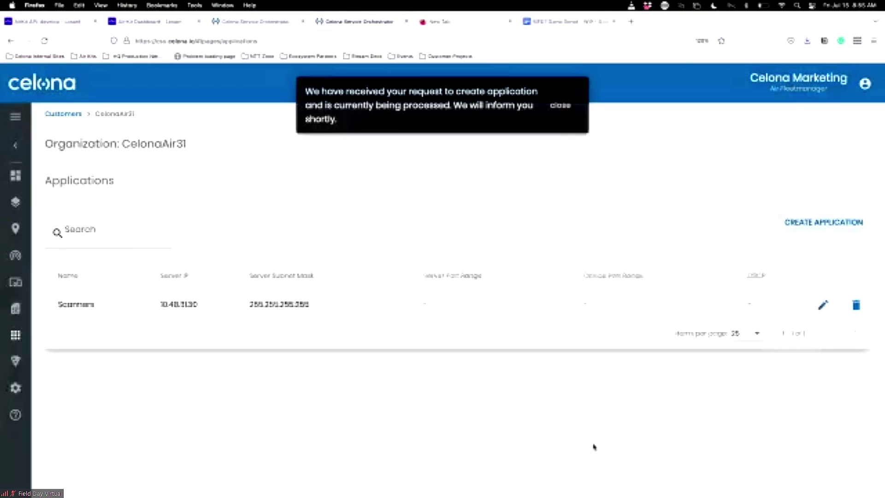
Step: Create an application named AMR with server IP 10.48.31.50 and server subnet mask 255.255.255.255
left_click(795, 229)
type("AMR")
key("Tab")
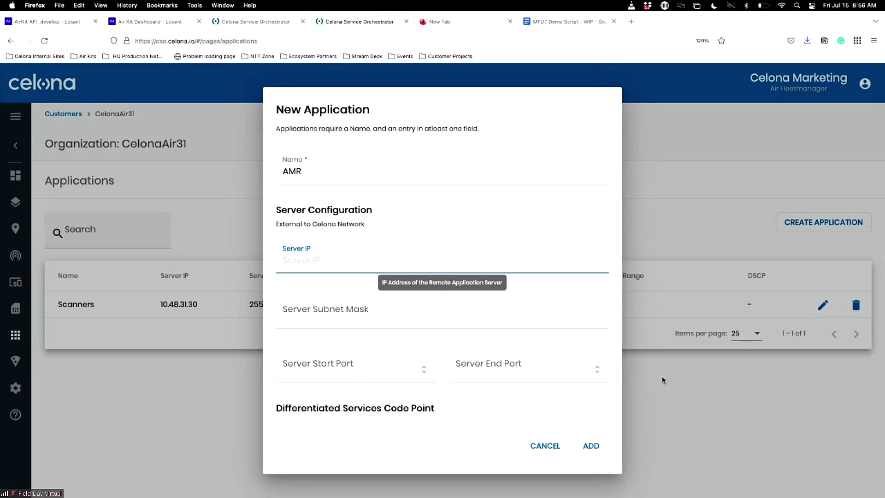
type("10")
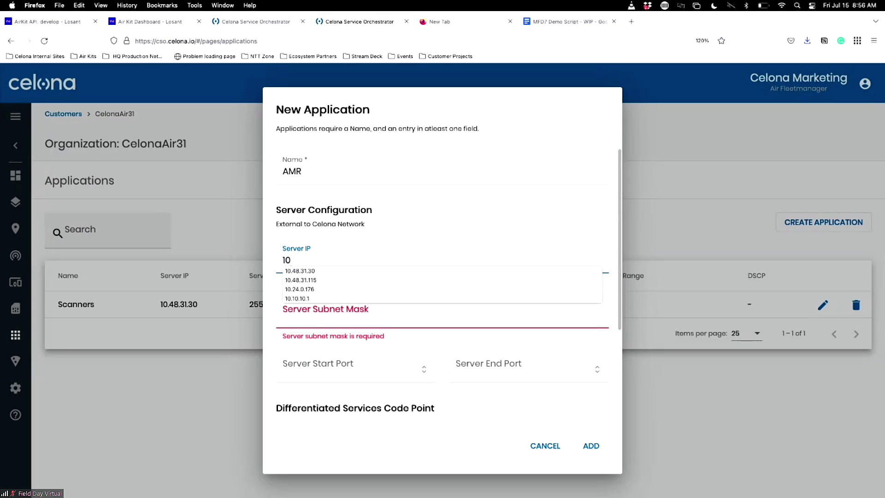
type(".48.")
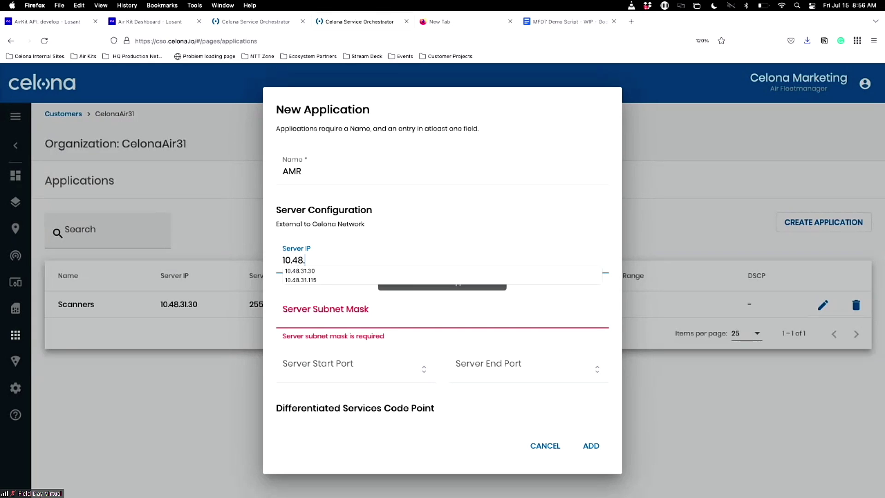
type("31.50")
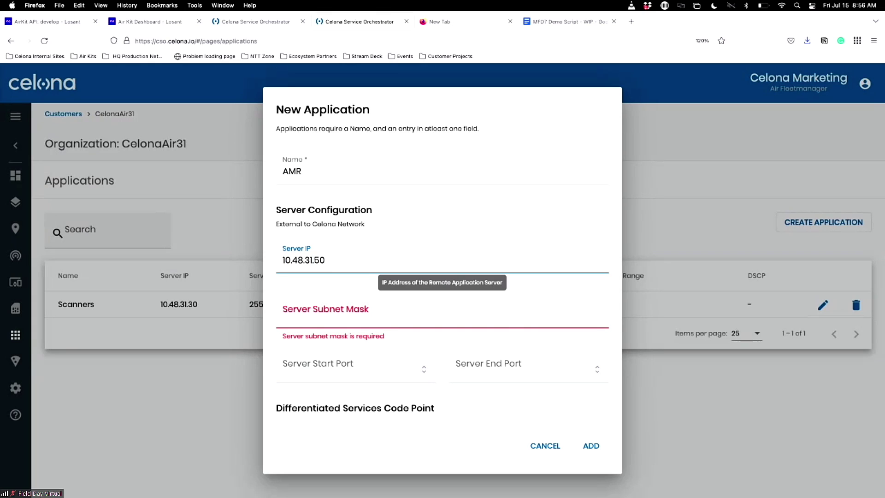
key("Tab")
type("255.")
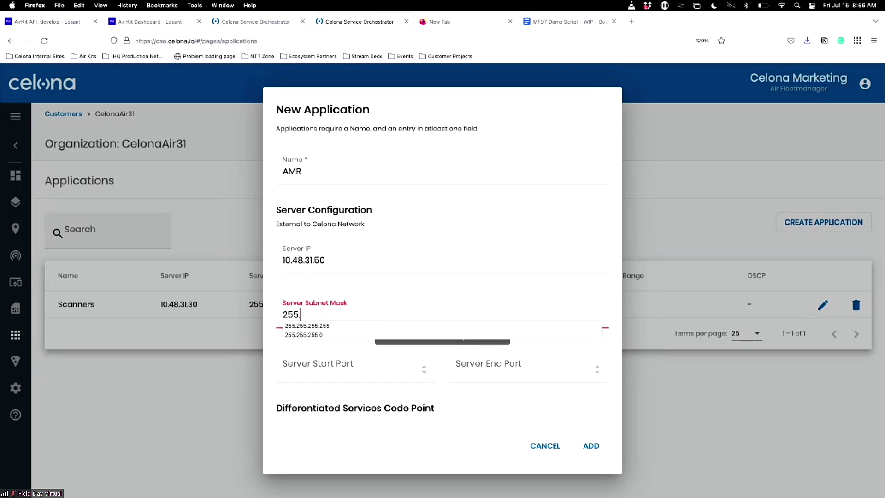
type("255.255.255")
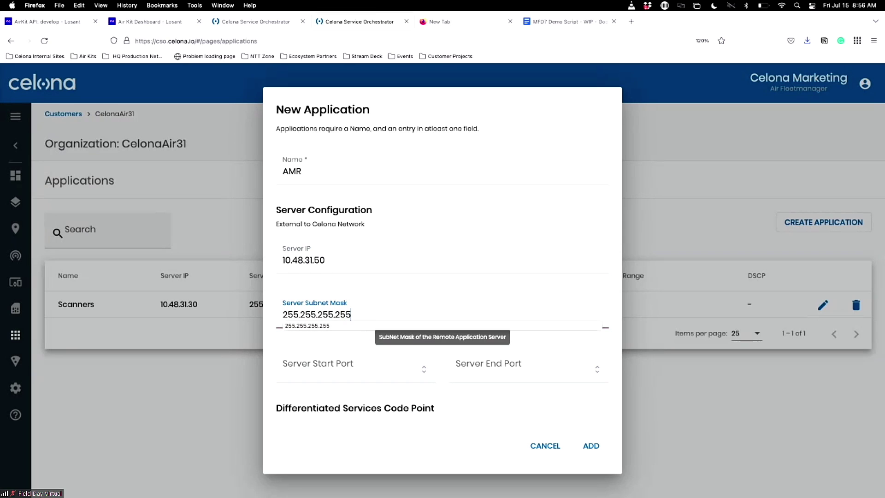
left_click(598, 446)
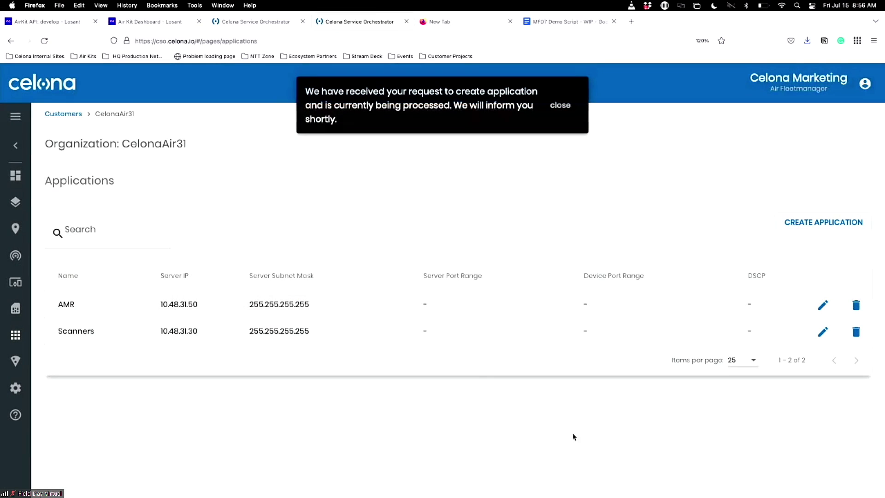
Step: Open the AMR application for editing, review its server, DSCP and device port settings, and close it without saving
left_click(822, 305)
scroll(501, 311, "down", 3)
scroll(502, 311, "down", 2)
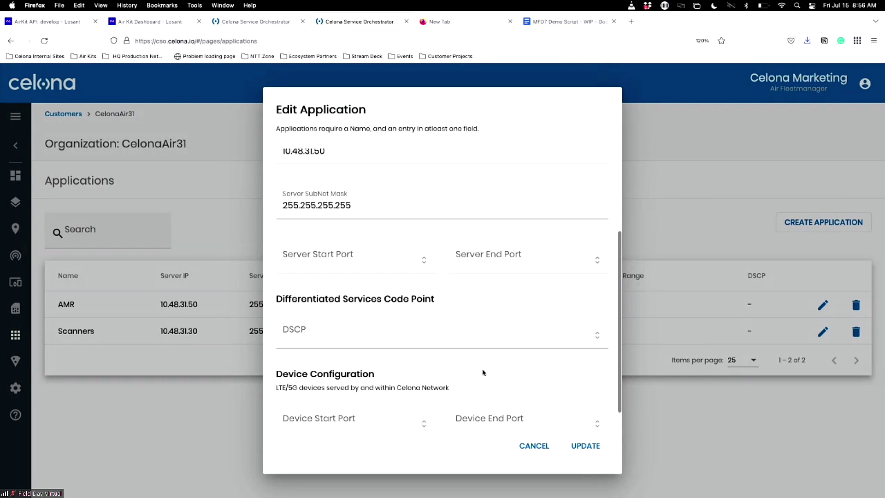
scroll(484, 371, "down", 1)
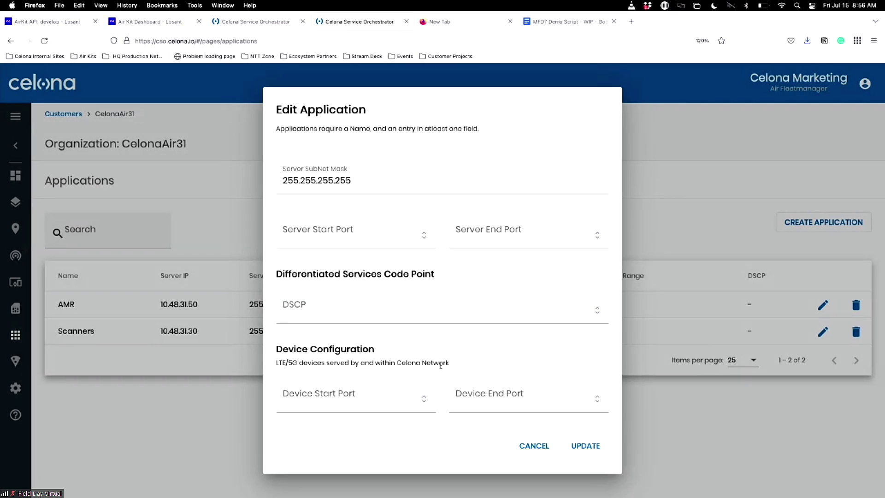
scroll(440, 364, "up", 2)
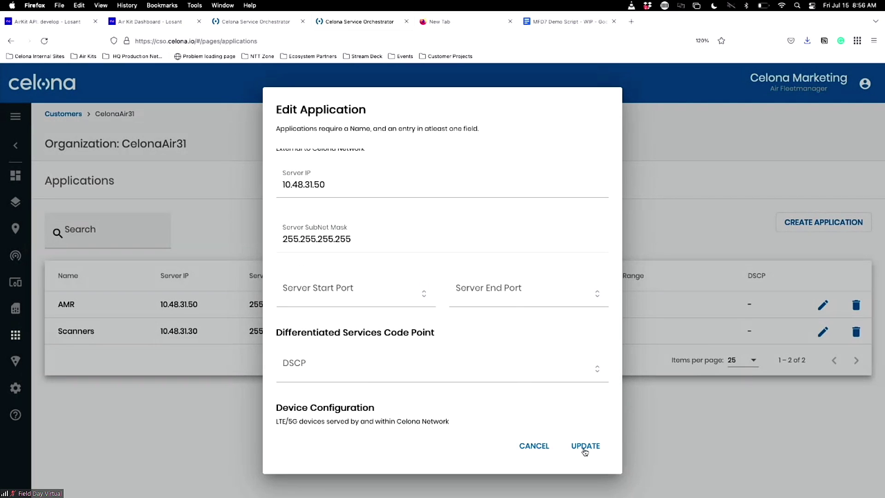
left_click(546, 450)
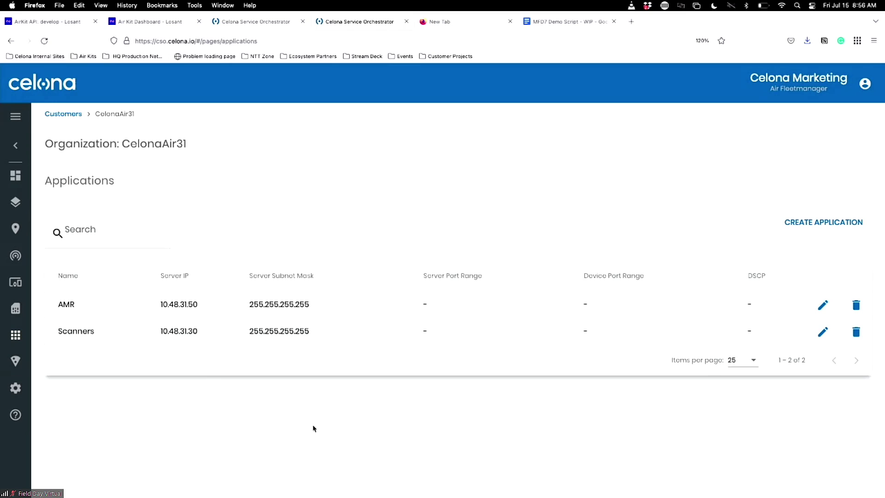
Step: Open the MicroSlicing page of the CelonaAir31 organization
mouse_move(20, 308)
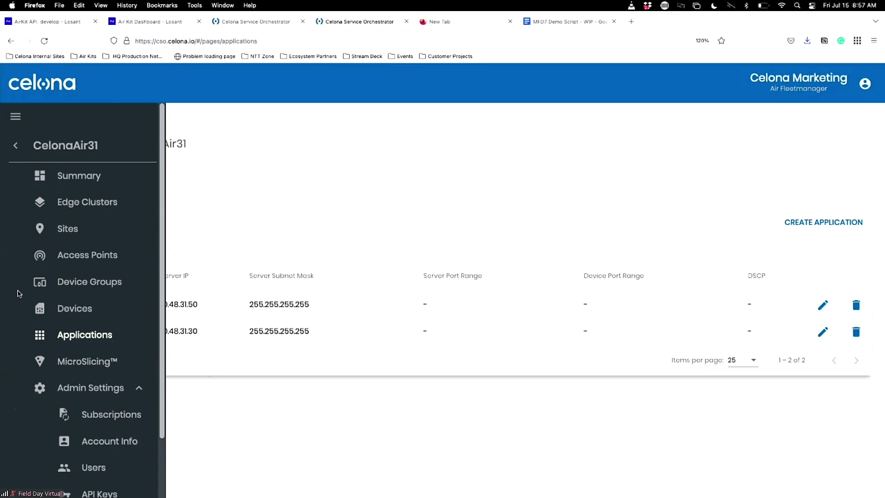
left_click(75, 363)
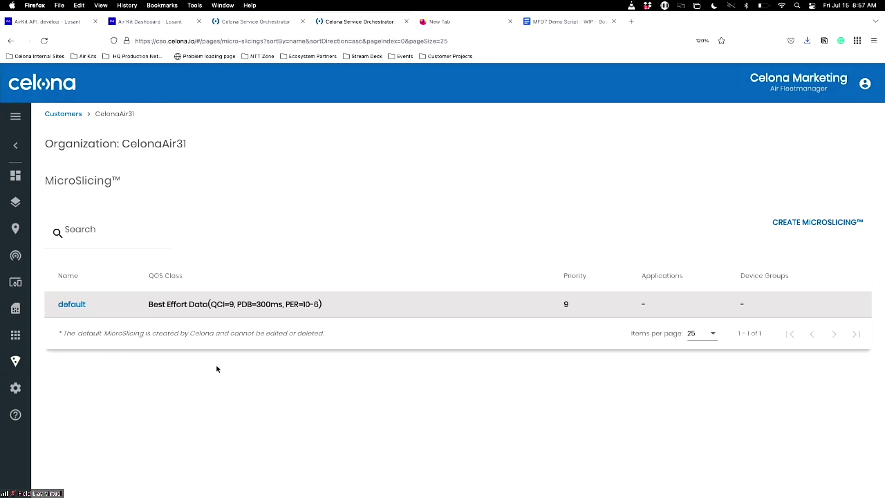
Step: Start a new Non-GBR MicroSlicing policy named AMR with the Highest Priority Signaling (QCI=5, PDB=100ms, PER=10-6) quality of service class
left_click(796, 224)
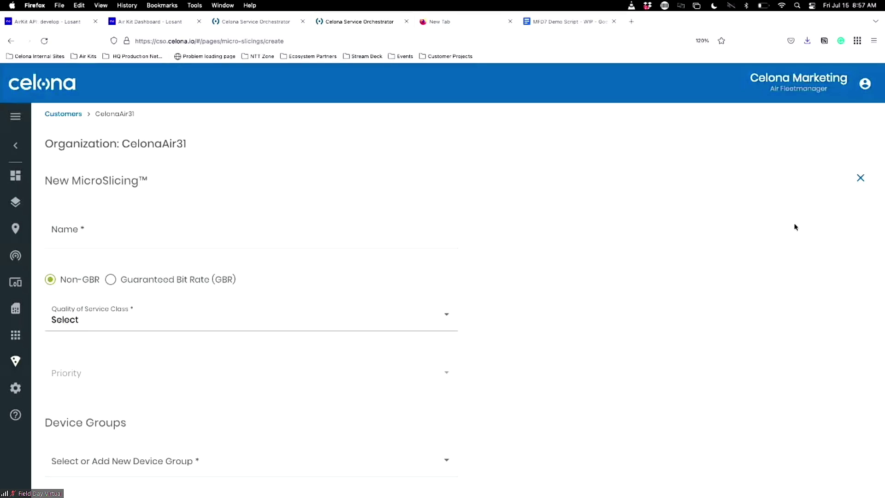
left_click(397, 228)
type("AMR")
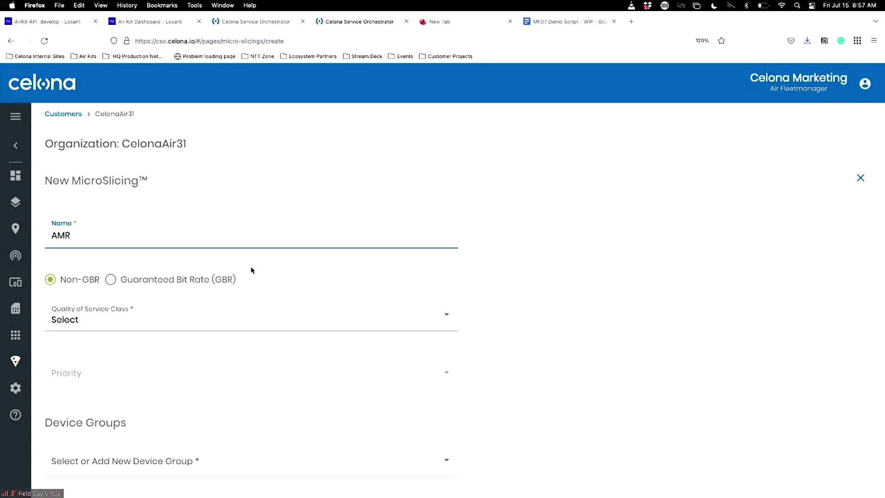
scroll(251, 271, "down", 1)
left_click(236, 300)
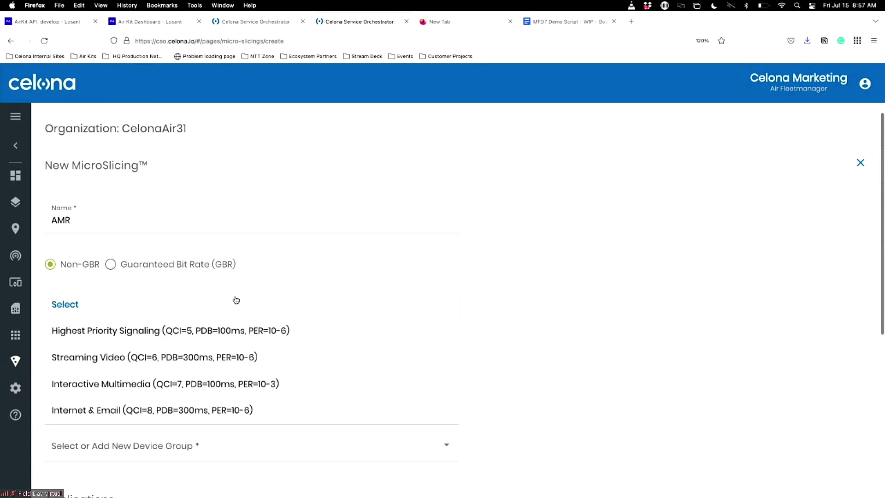
left_click(222, 332)
left_click(222, 331)
Step: Assign the AMR device group to the new AMR MicroSlicing policy
scroll(222, 332, "down", 4)
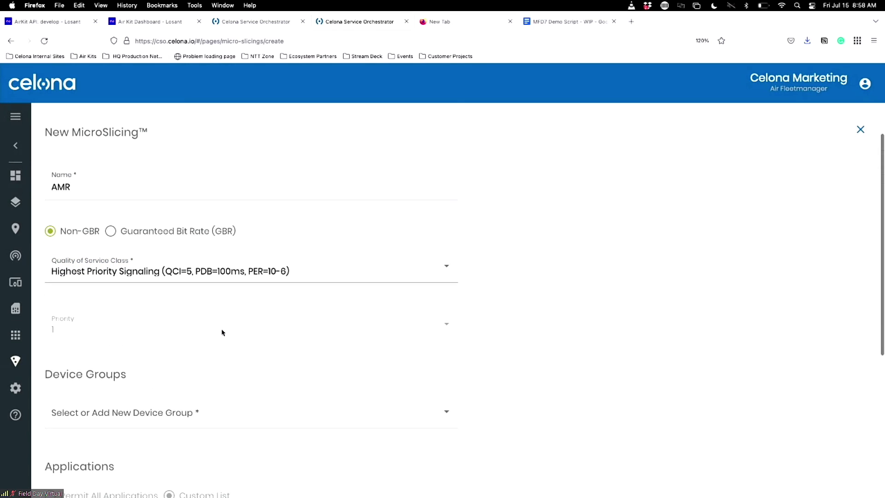
scroll(222, 332, "down", 1)
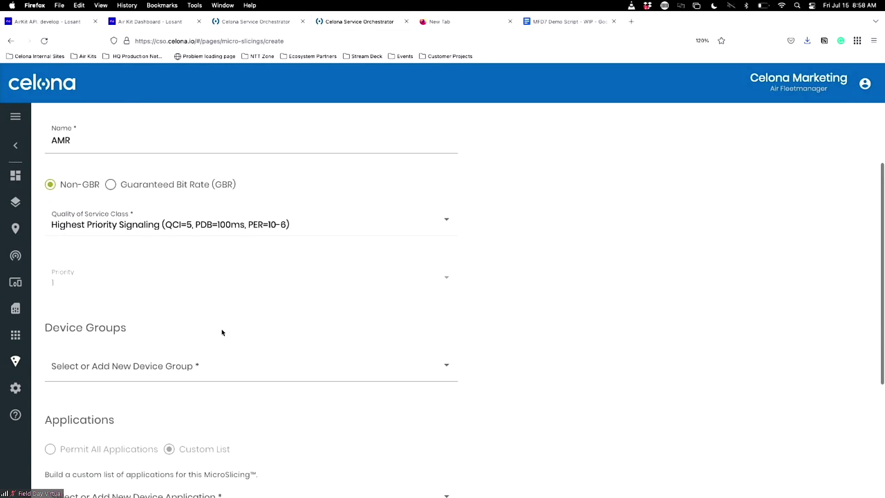
left_click(265, 370)
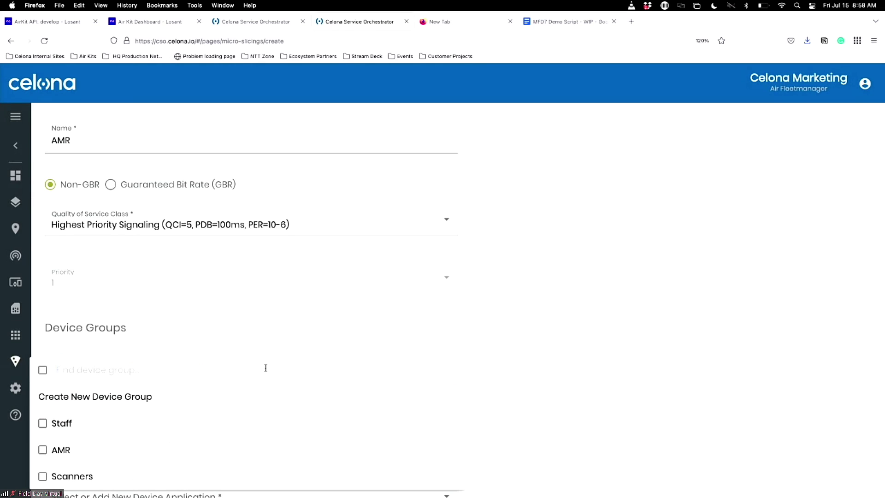
left_click(120, 449)
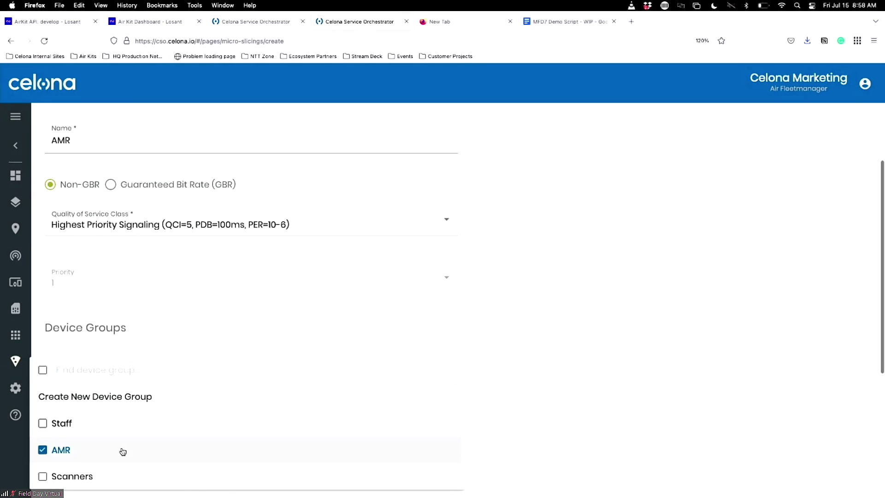
left_click(468, 340)
Step: Add the AMR application to the AMR policy's custom application list and save the policy
scroll(468, 340, "down", 2)
scroll(468, 340, "down", 3)
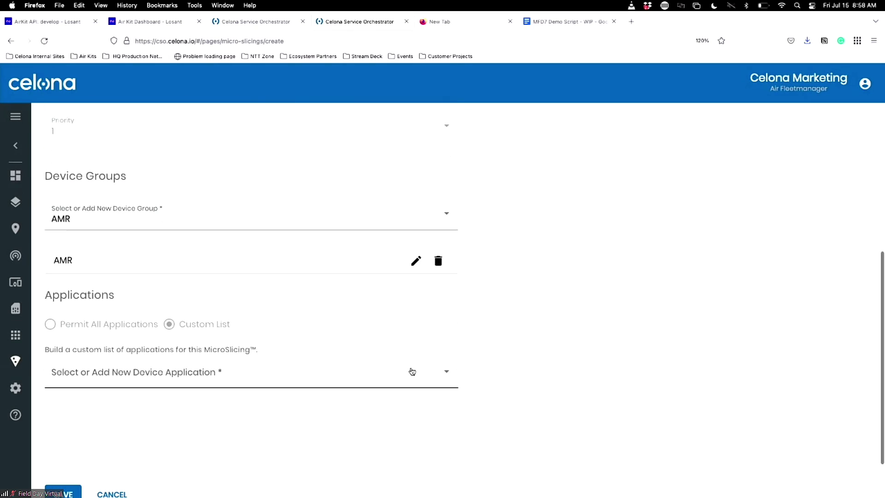
left_click(412, 371)
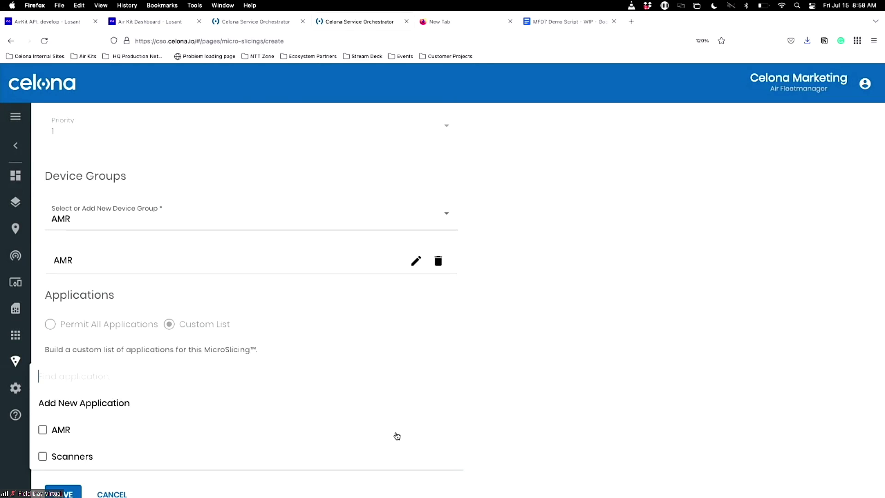
left_click(396, 435)
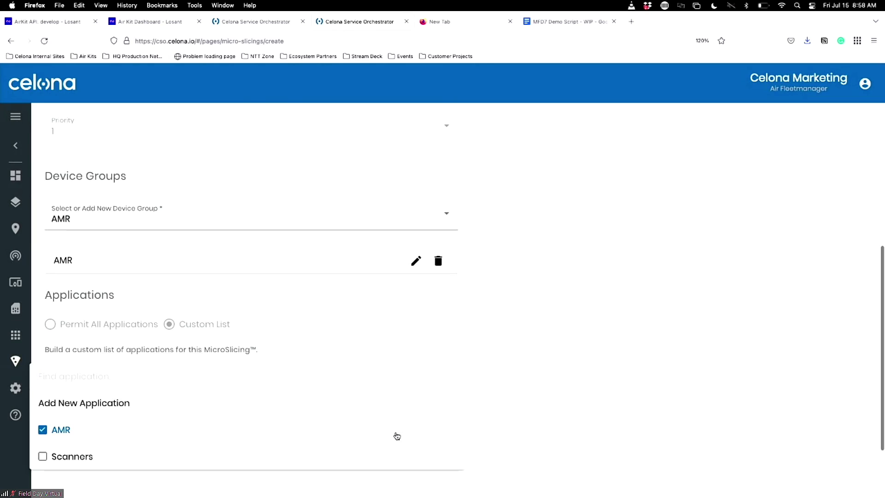
left_click(542, 407)
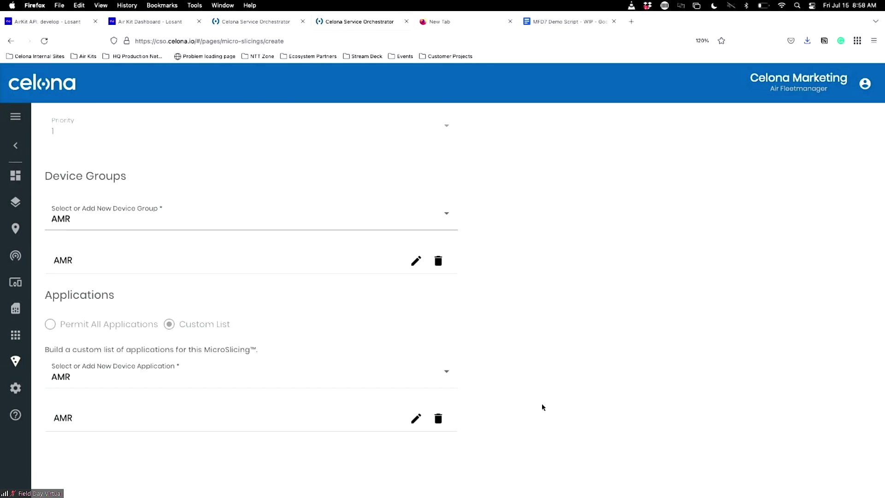
scroll(542, 407, "down", 3)
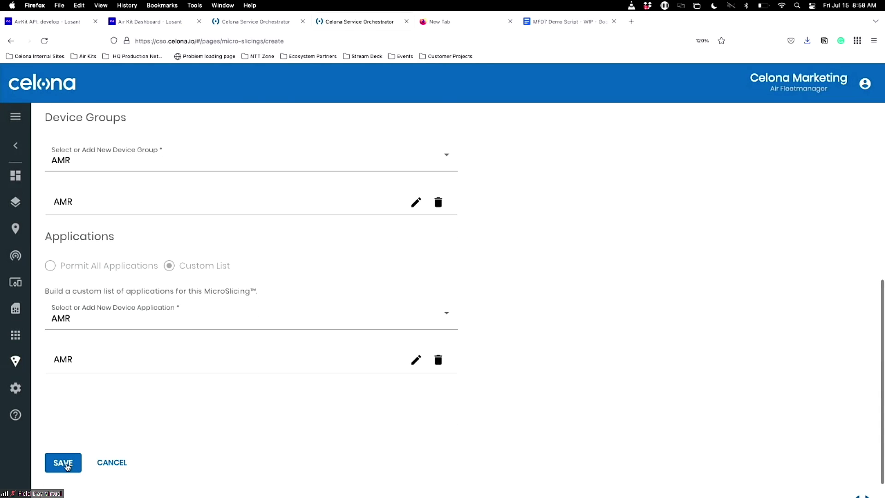
left_click(63, 463)
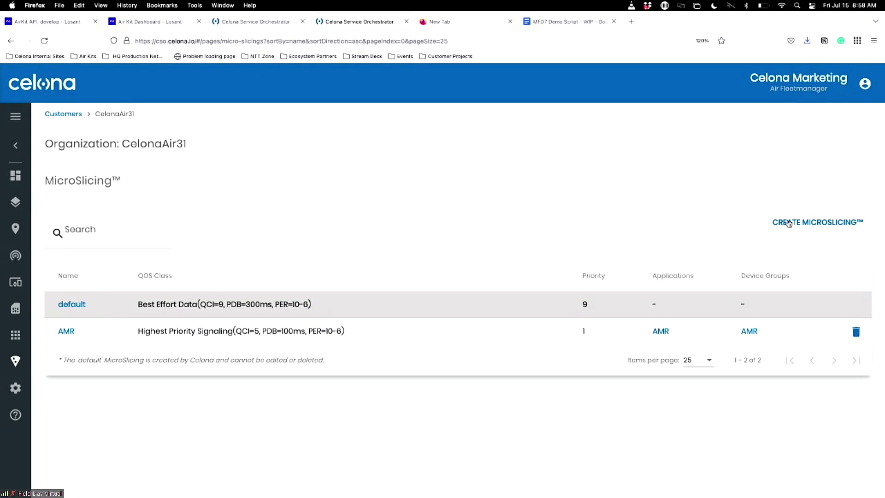
Step: Start a new MicroSlicing policy named Scanners and make it a Guaranteed Bit Rate (GBR) policy
left_click(788, 224)
left_click(369, 236)
type("Scanners")
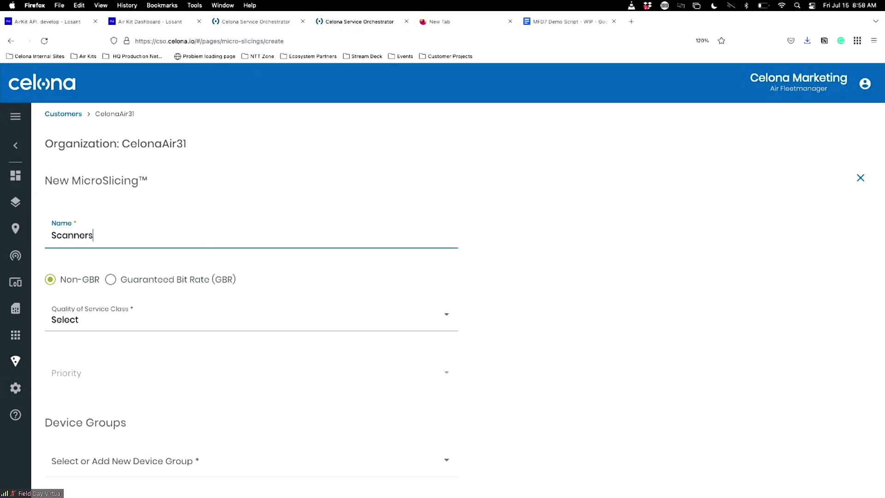
left_click(111, 280)
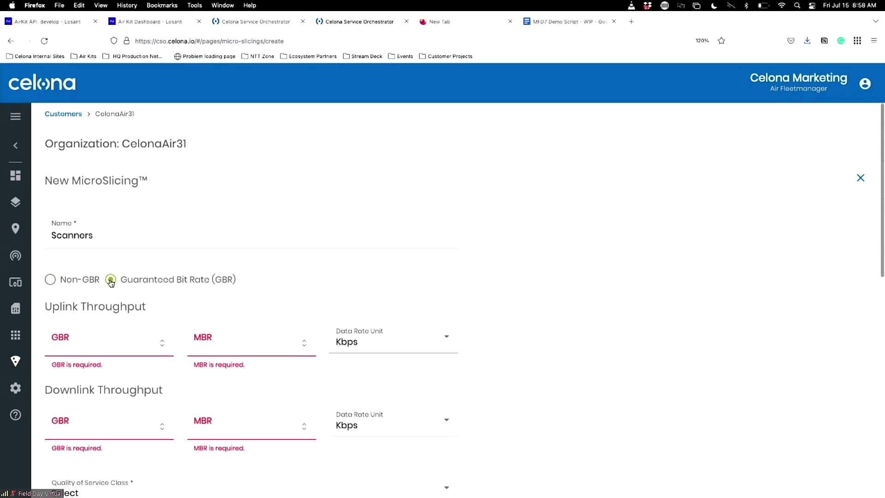
Step: Set the Scanners policy's uplink and downlink throughput each to a GBR of 100 Kbps and an MBR of 1000 Kbps
left_click(86, 337)
type("100")
left_click(240, 343)
type("1000")
key("Tab")
left_click(106, 426)
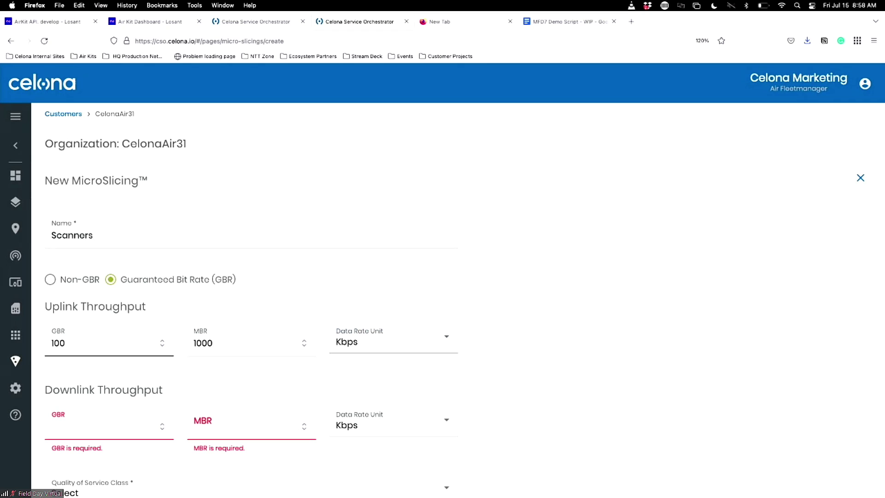
type("100")
key("Tab")
type("100")
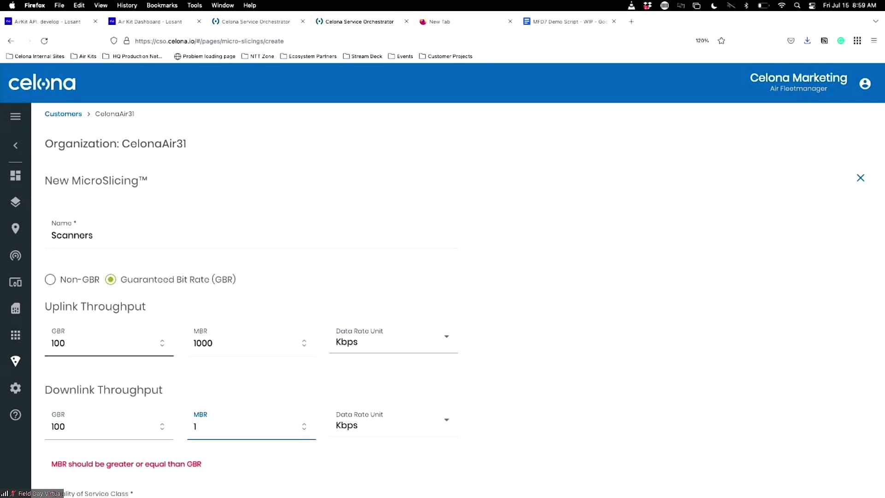
type("0")
Step: Give the Scanners policy the Real Time & Control (QCI=3, PDB=50ms, PER=10-3) class, the Scanners device group and the Scanners application, and save it
scroll(251, 341, "down", 5)
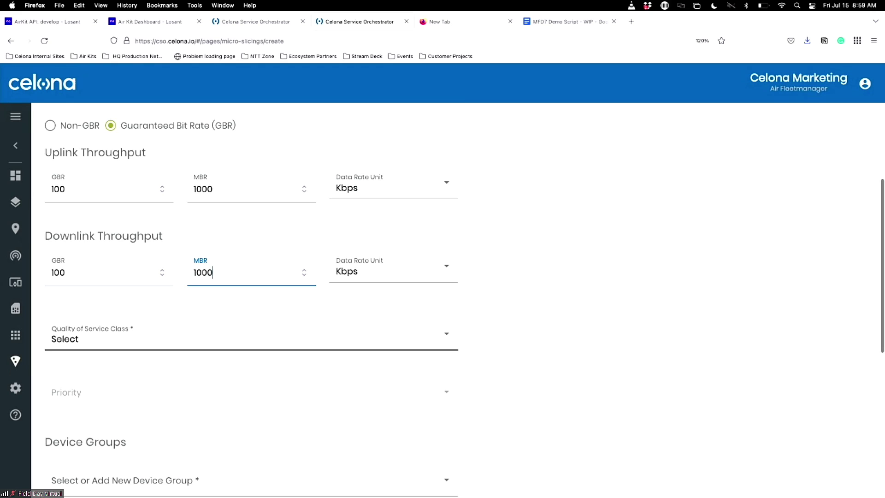
left_click(254, 335)
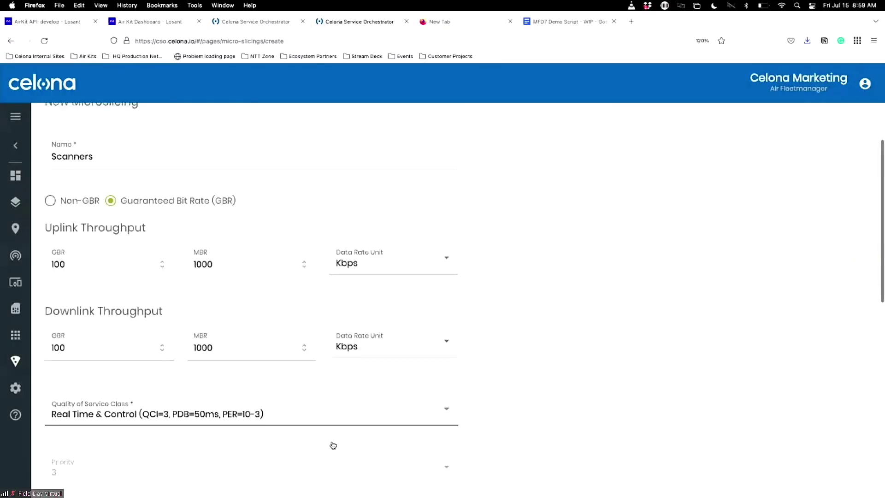
scroll(333, 446, "down", 1)
scroll(333, 446, "down", 5)
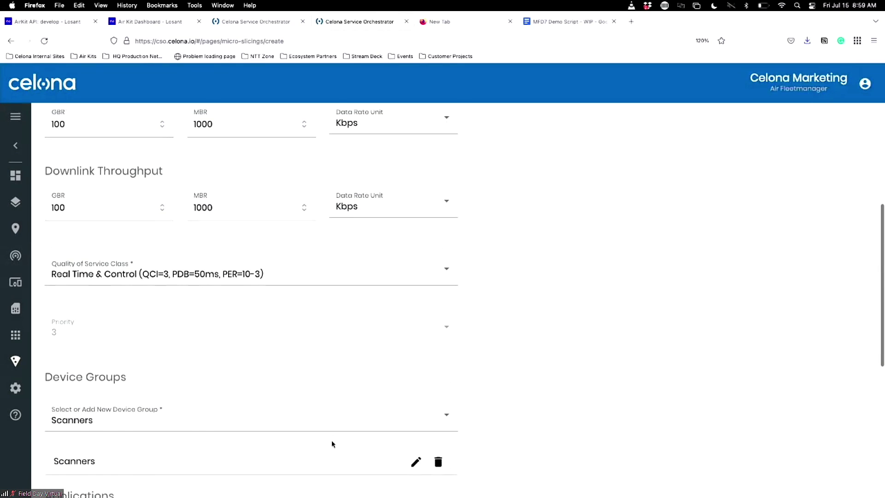
scroll(332, 444, "down", 4)
scroll(590, 324, "down", 4)
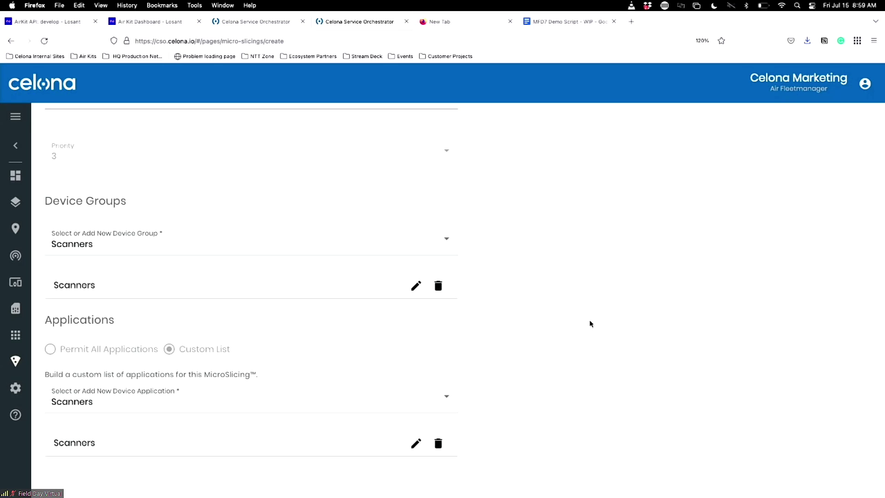
scroll(590, 324, "down", 3)
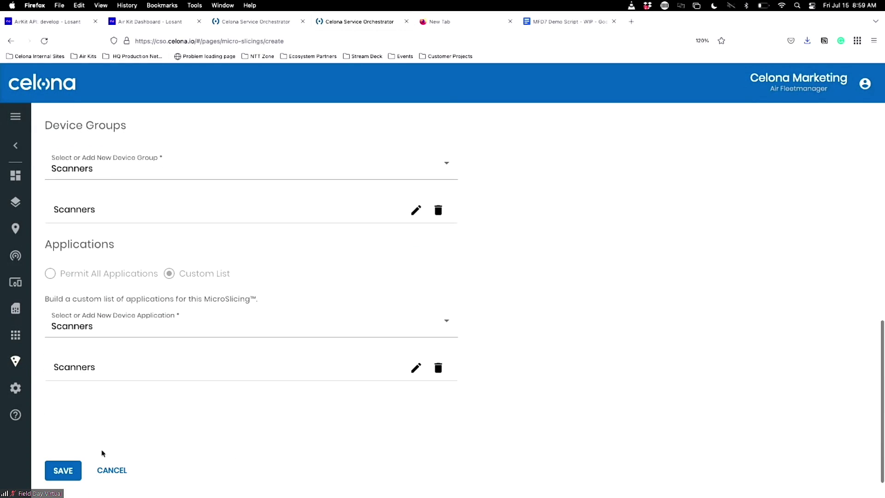
left_click(61, 473)
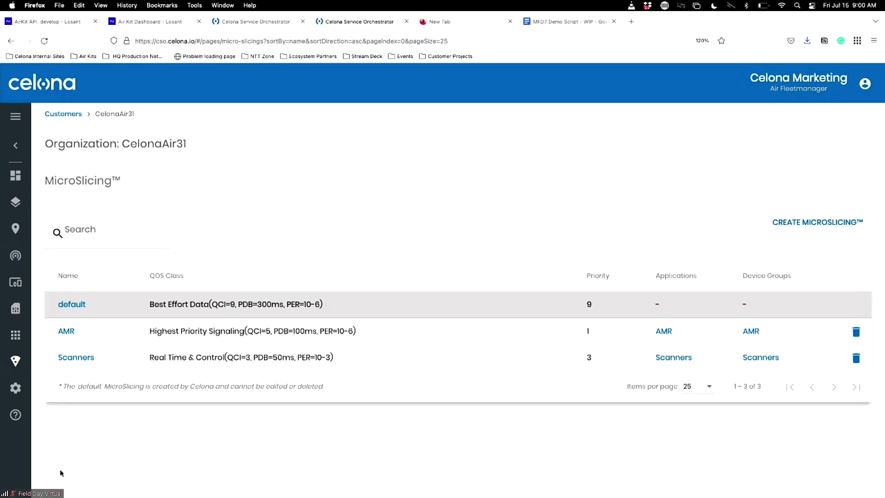
Step: Filter the organization's devices by Connected: Yes and review their IP addresses, device groups, edge cluster and activation status
mouse_move(36, 467)
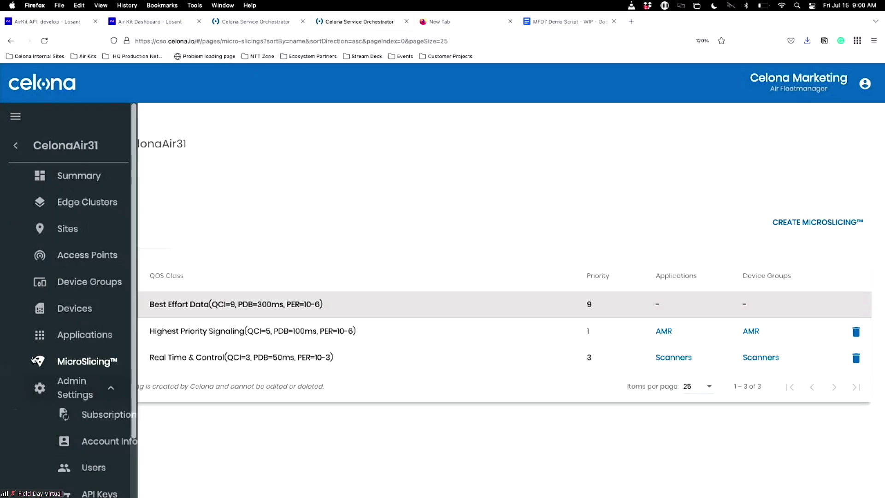
left_click(51, 309)
scroll(358, 322, "down", 2)
left_click(436, 318)
left_click(408, 342)
scroll(549, 374, "down", 2)
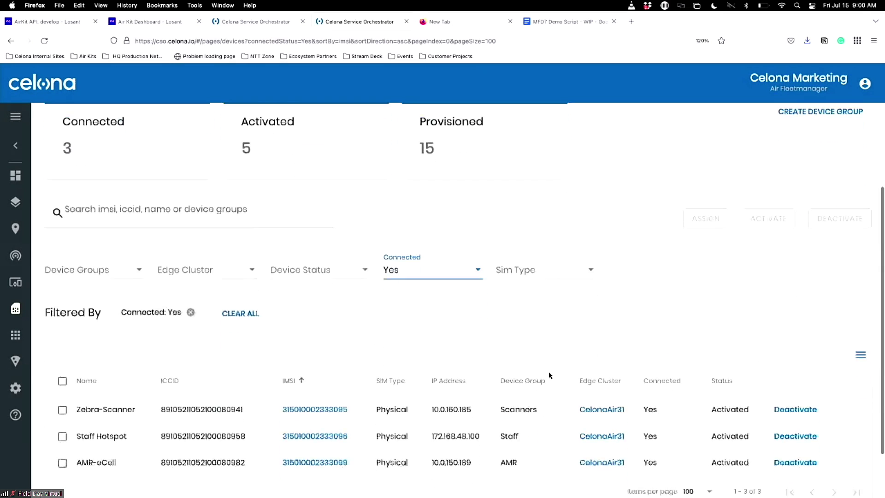
scroll(549, 375, "down", 2)
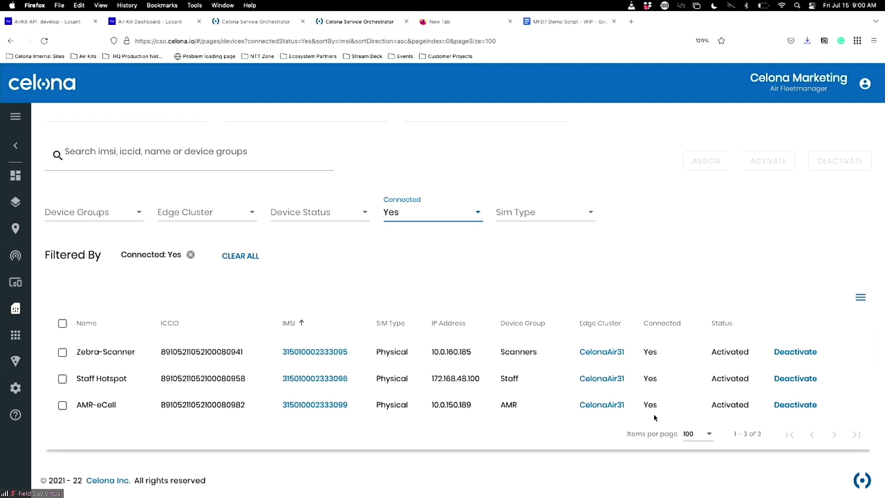
scroll(654, 418, "up", 5)
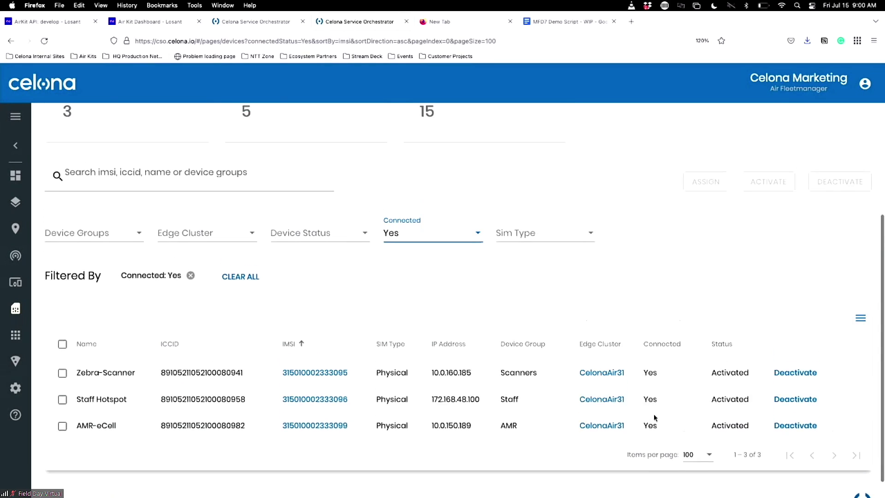